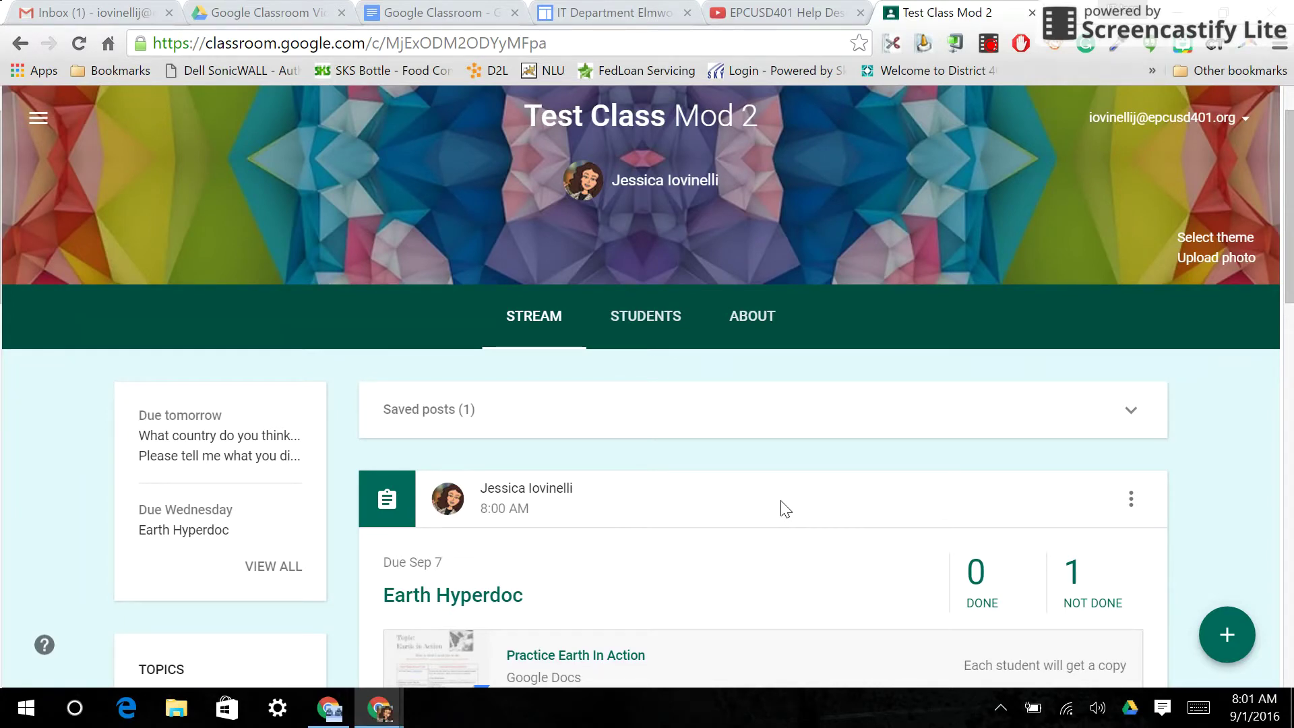
- Switch to the student's Classroom window showing Test Class Mod 2 with Earth Hyperdoc due Wednesday
{"action": "scroll", "coordinate": [659, 506], "scroll_direction": "down", "scroll_amount": 3}
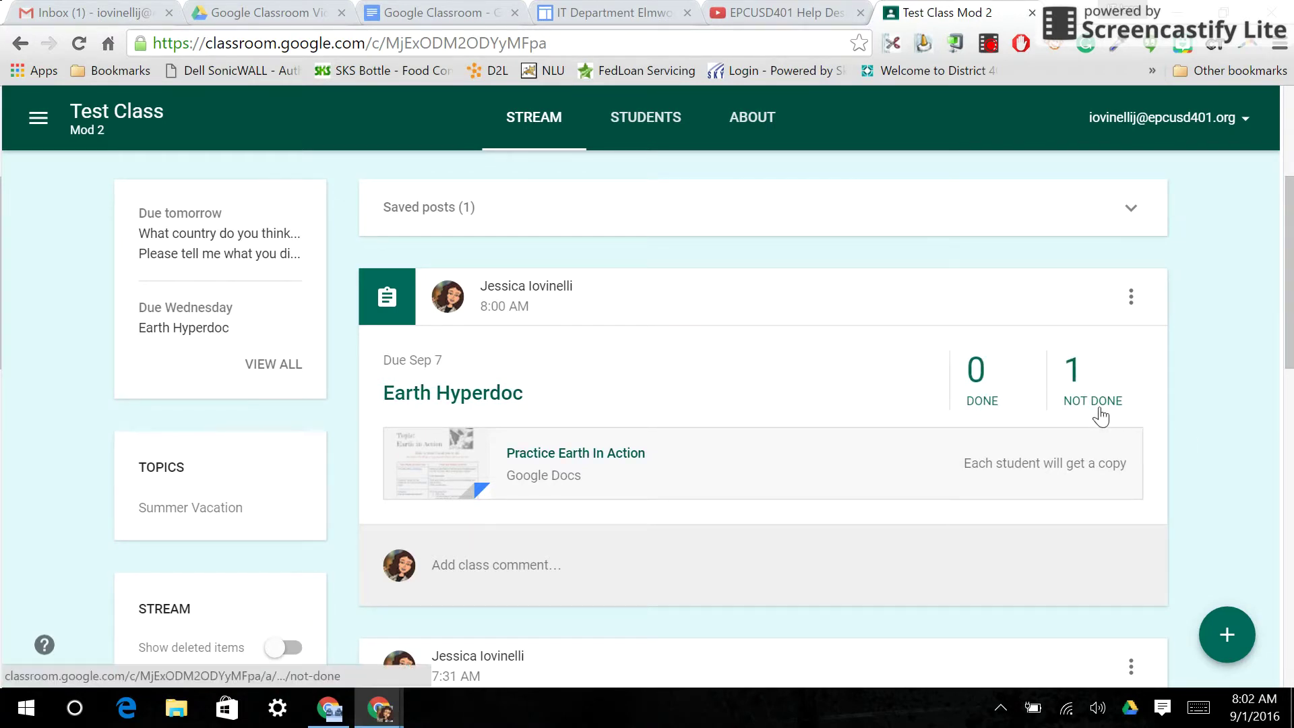
{"action": "left_click", "coordinate": [328, 711]}
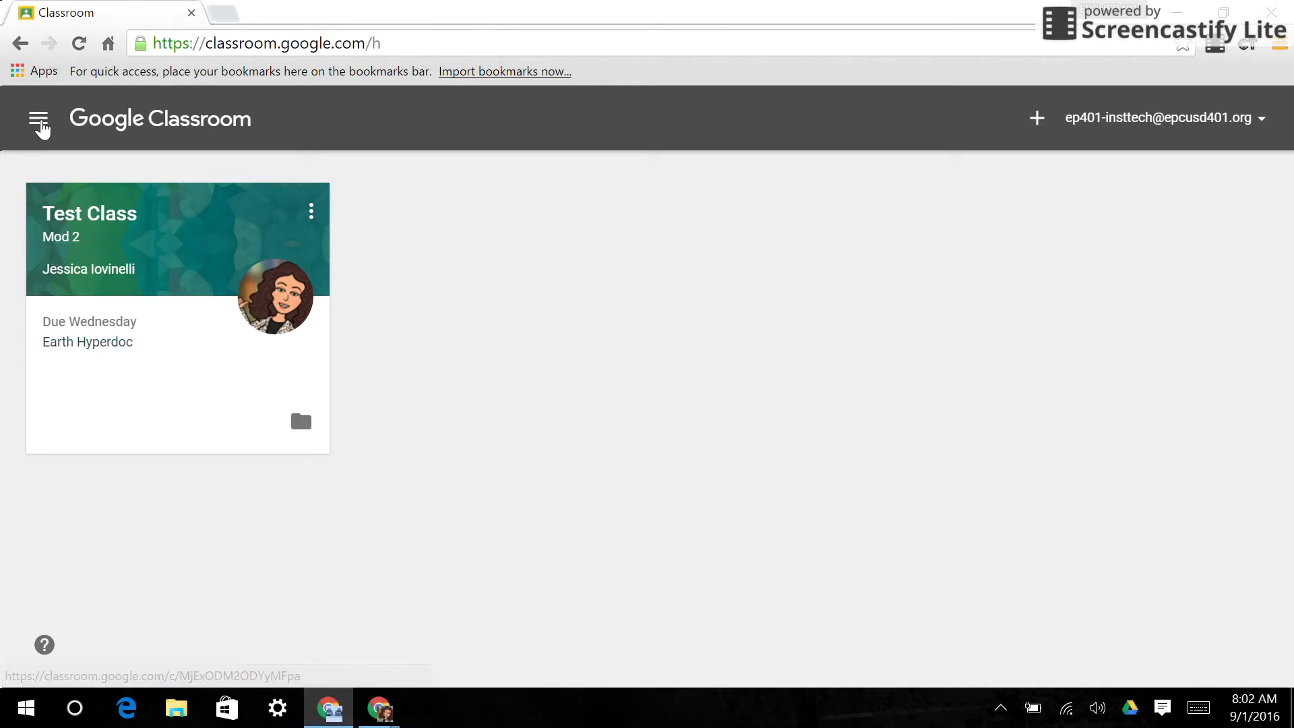
- Filter the student's Work list to Test Class and review its Done and To-do tabs
{"action": "left_click", "coordinate": [39, 120]}
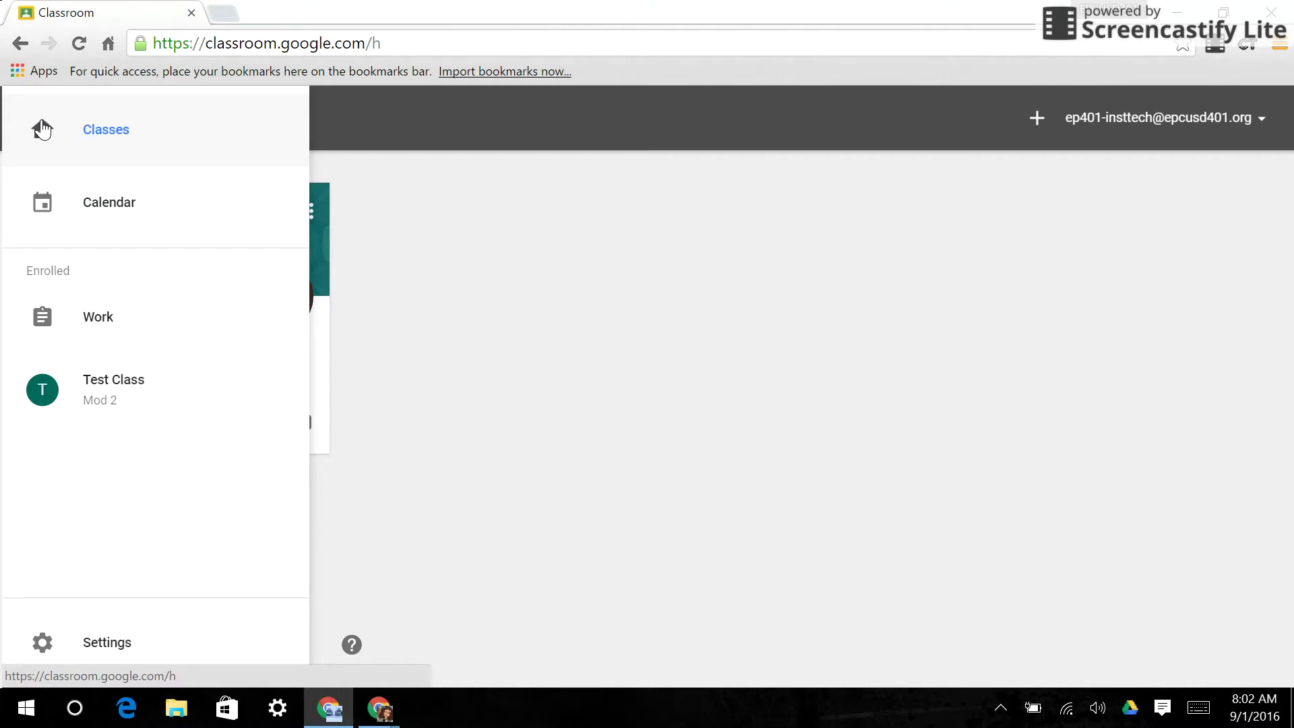
{"action": "left_click", "coordinate": [91, 323]}
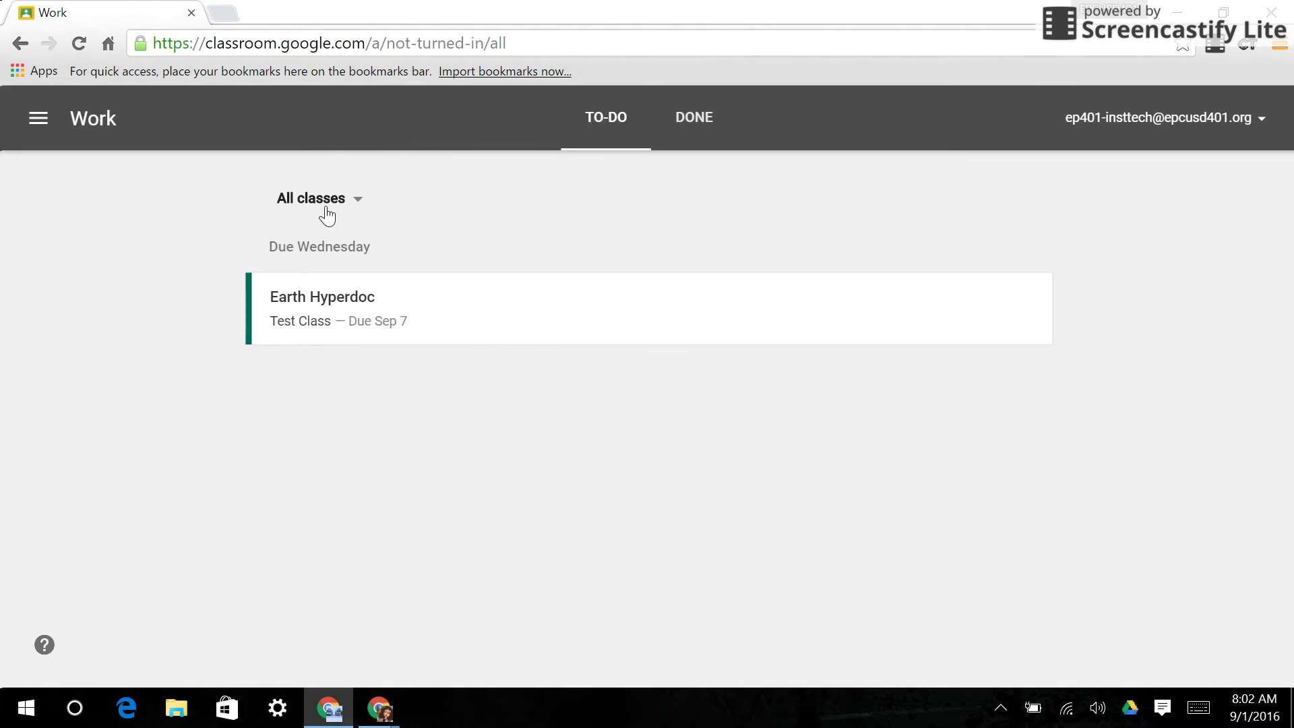
{"action": "left_click", "coordinate": [368, 200]}
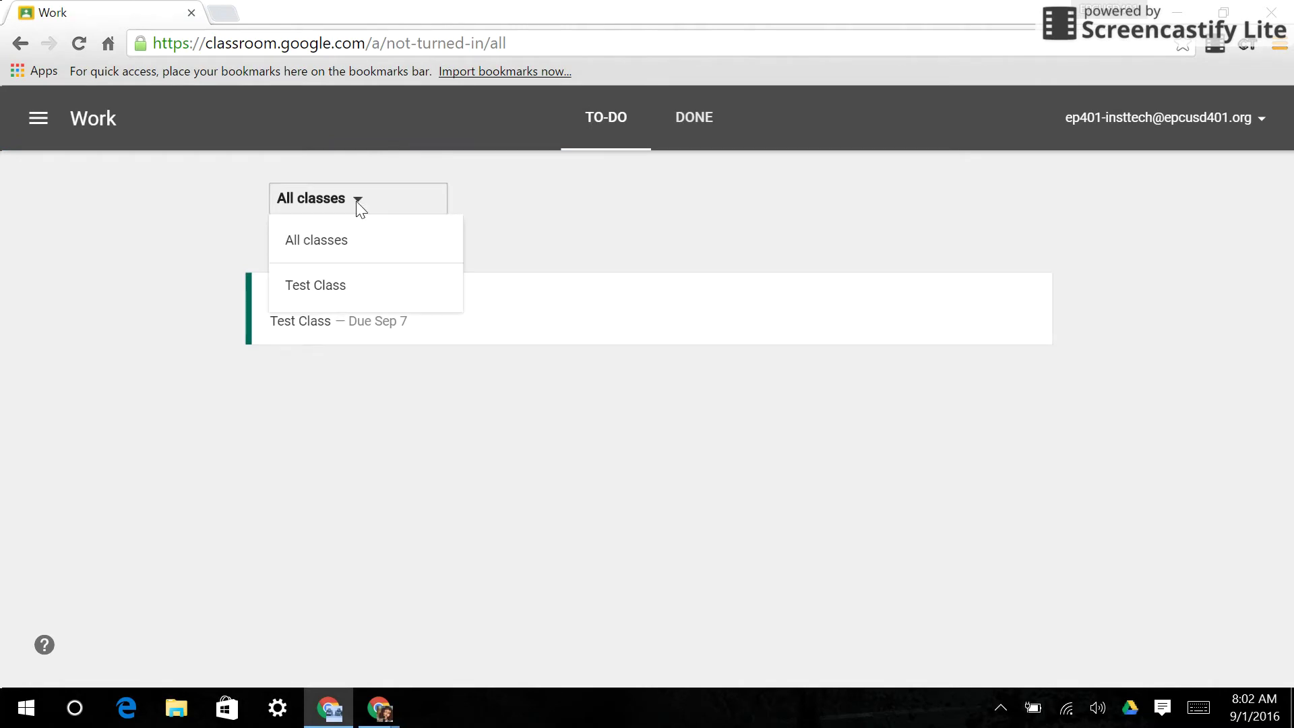
{"action": "left_click", "coordinate": [341, 287]}
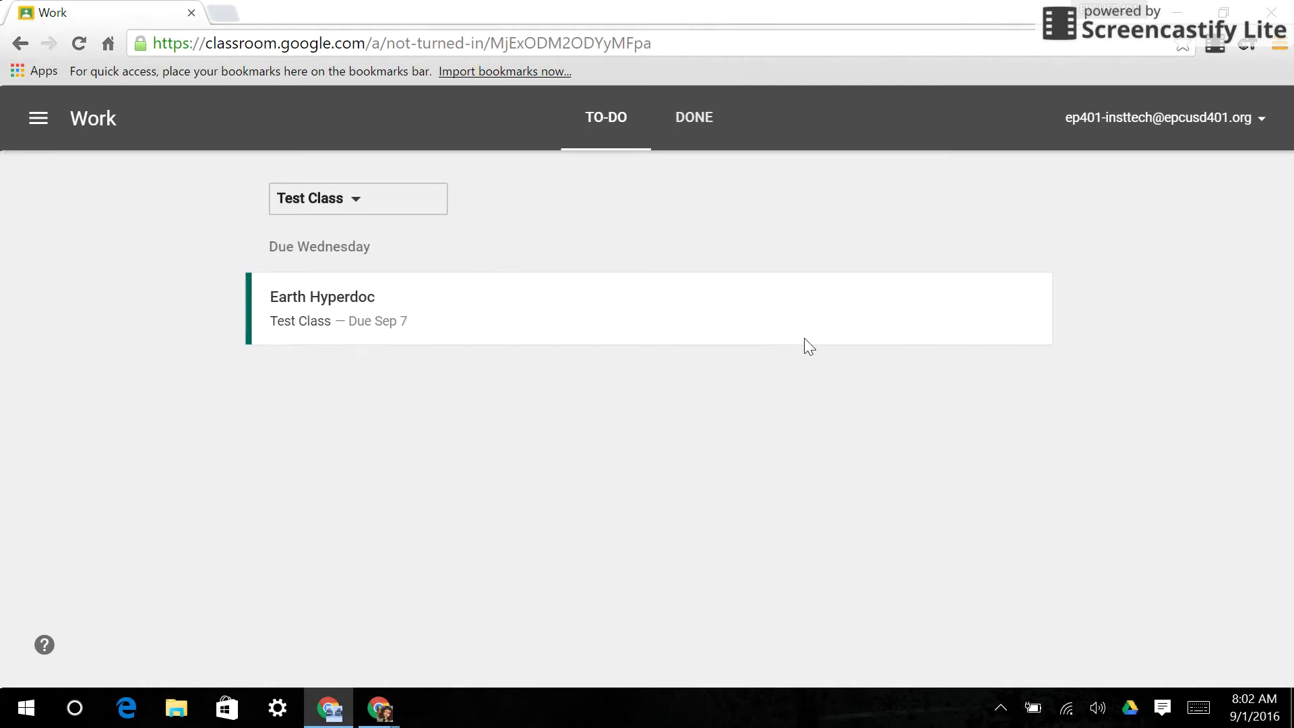
{"action": "left_click", "coordinate": [696, 123]}
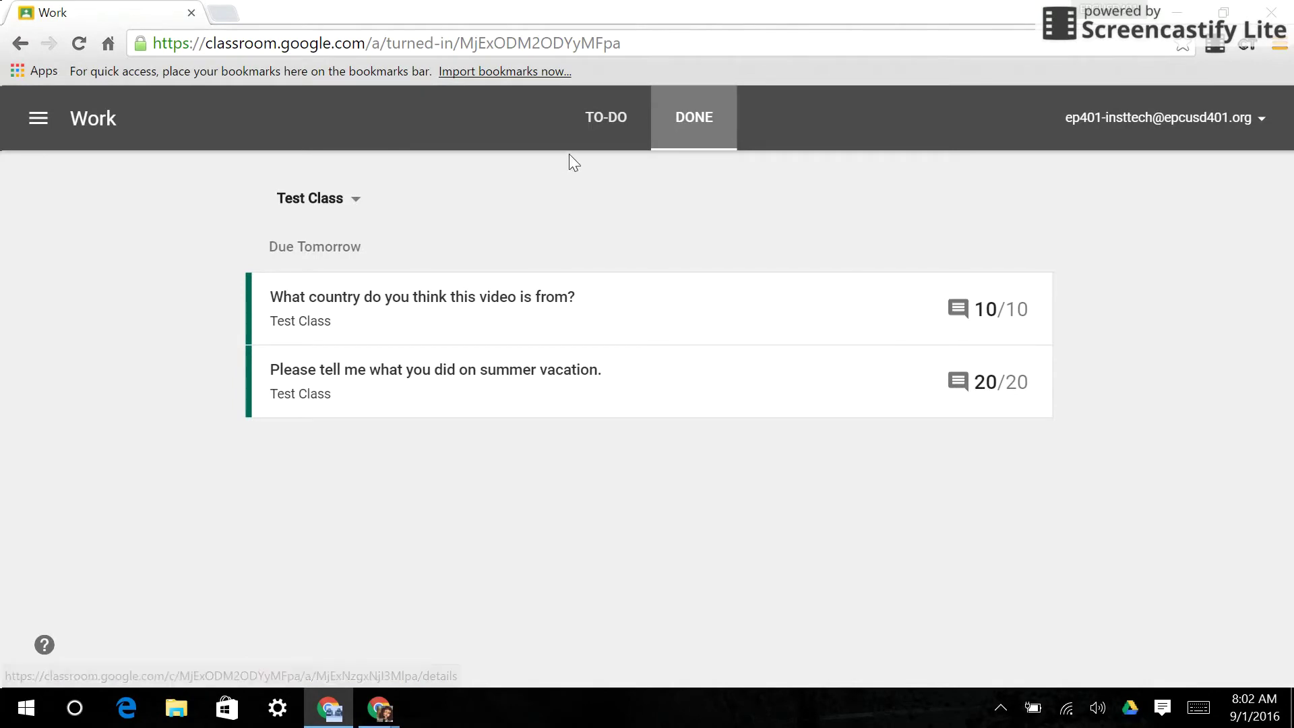
{"action": "left_click", "coordinate": [597, 133]}
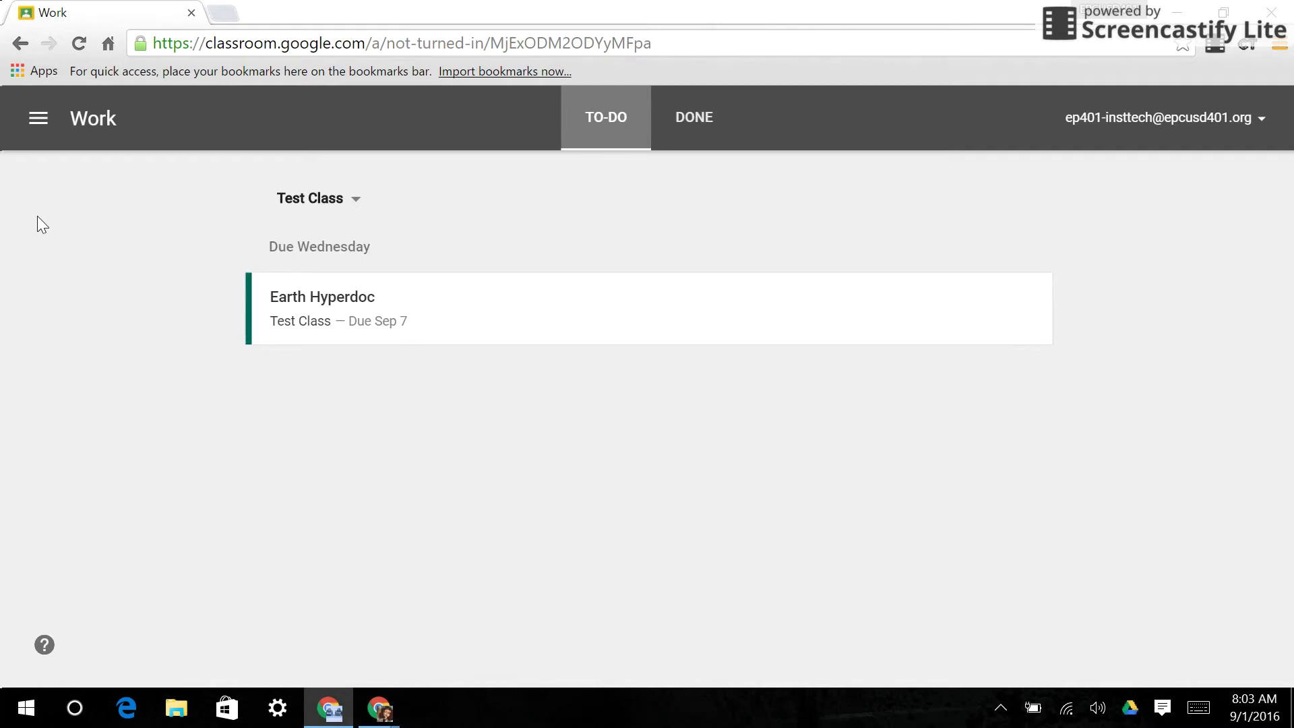
- Return to the Work list via the classes home page and open Earth Hyperdoc
{"action": "left_click", "coordinate": [38, 125]}
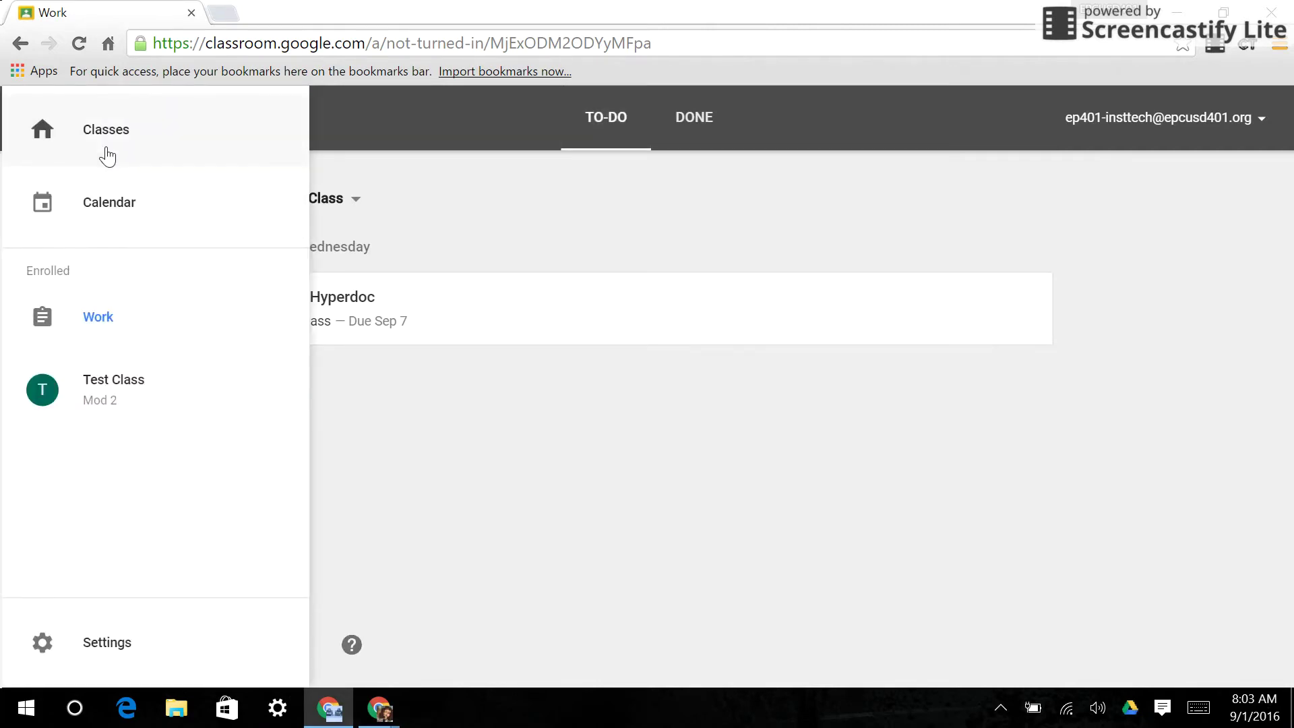
{"action": "left_click", "coordinate": [107, 156]}
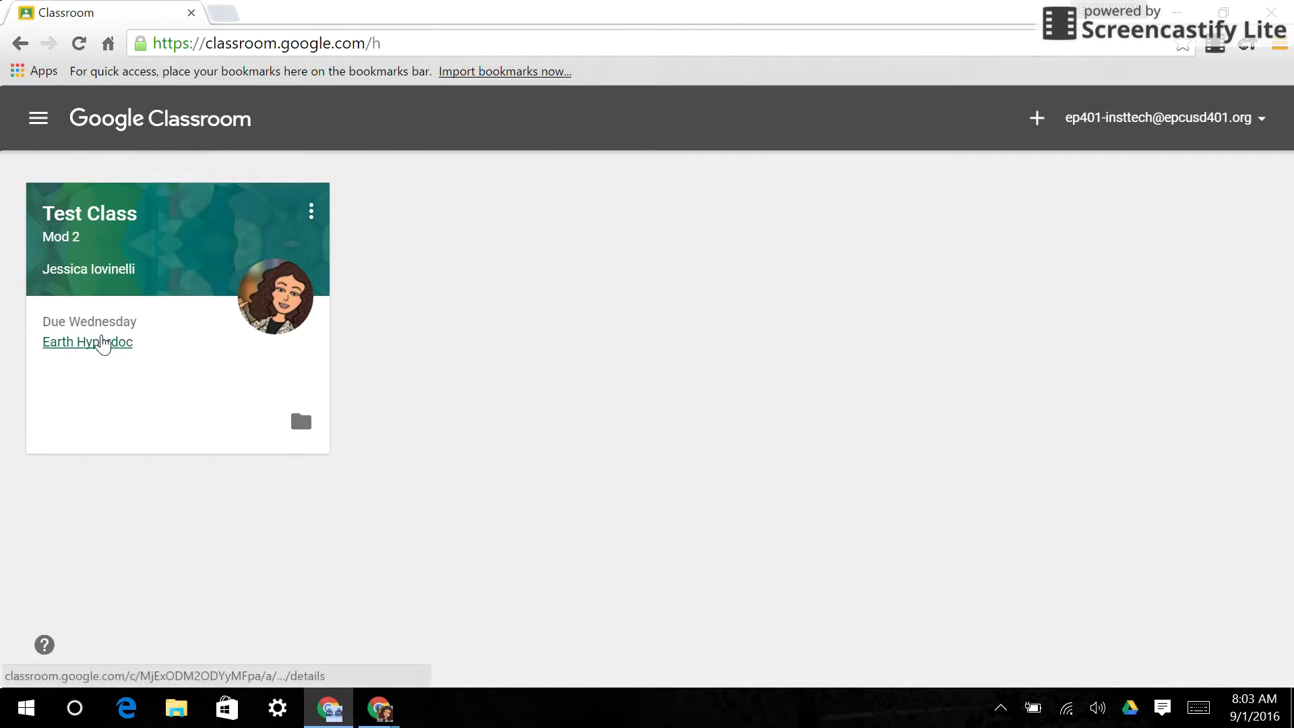
{"action": "left_click", "coordinate": [36, 128]}
{"action": "left_click", "coordinate": [81, 302]}
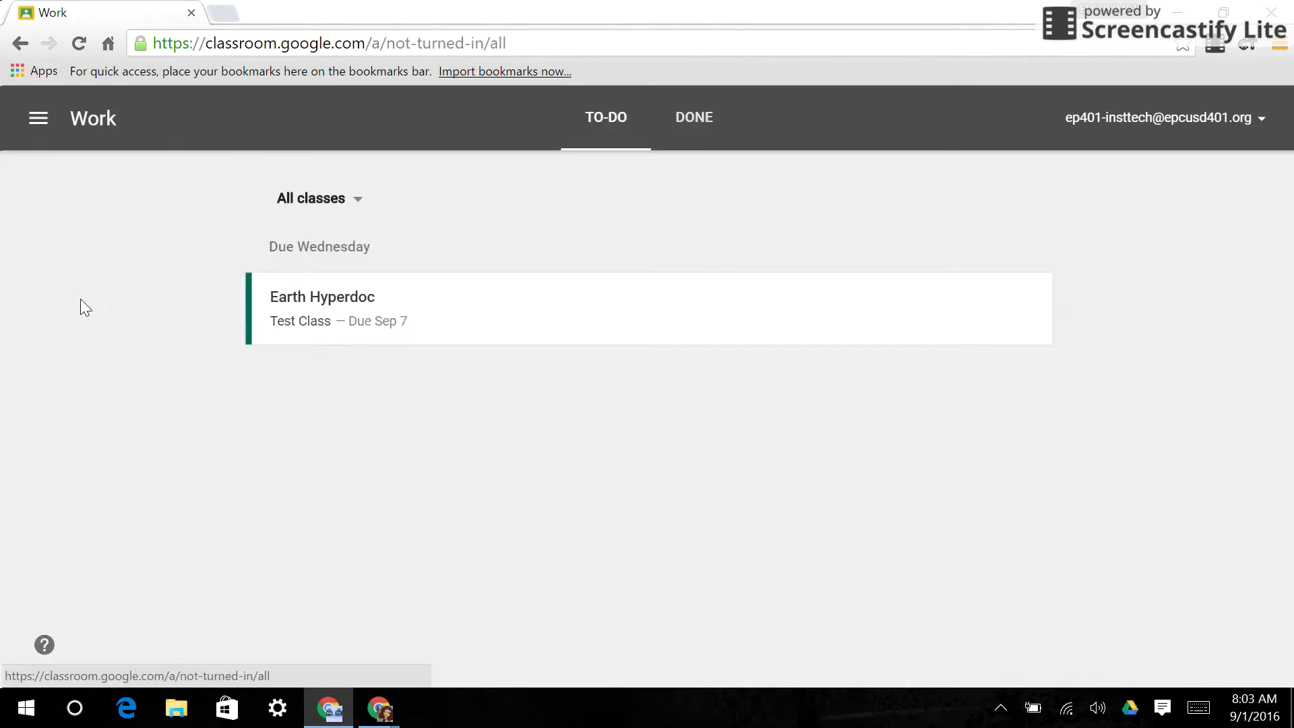
{"action": "left_click", "coordinate": [347, 314]}
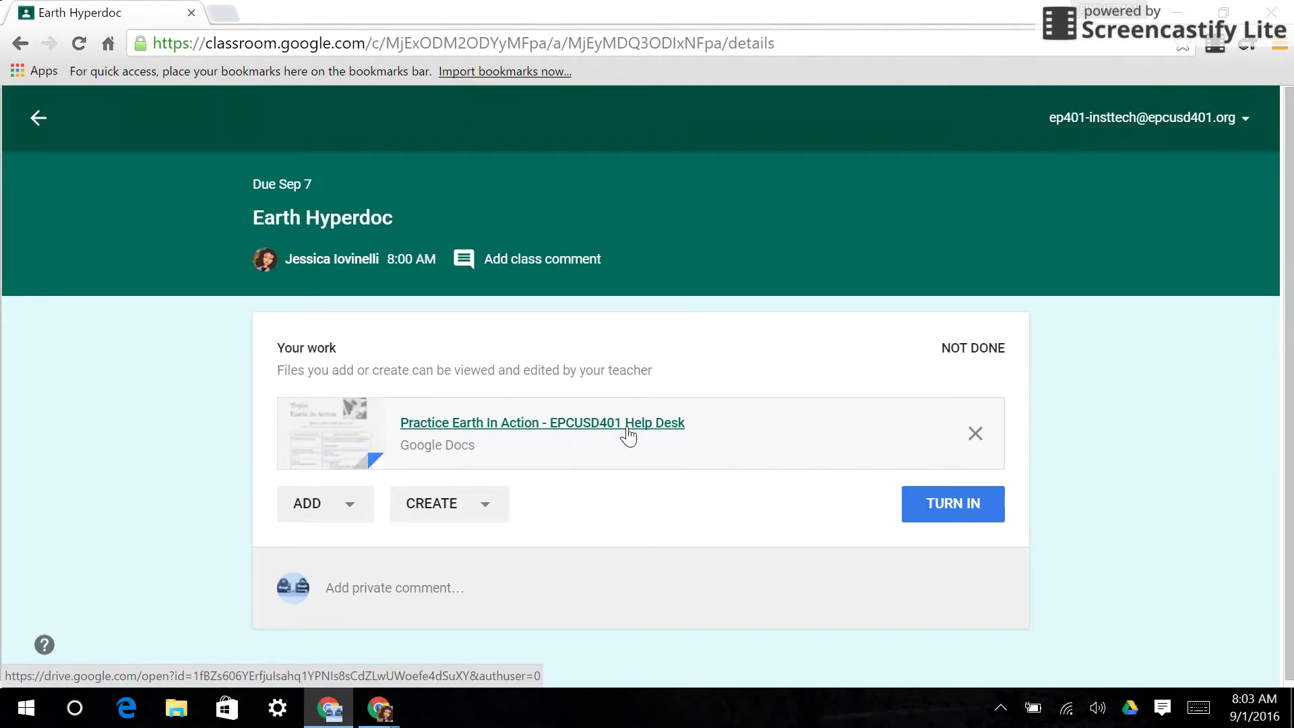
- Open the attached Practice Earth In Action Google Doc
{"action": "left_click", "coordinate": [627, 432]}
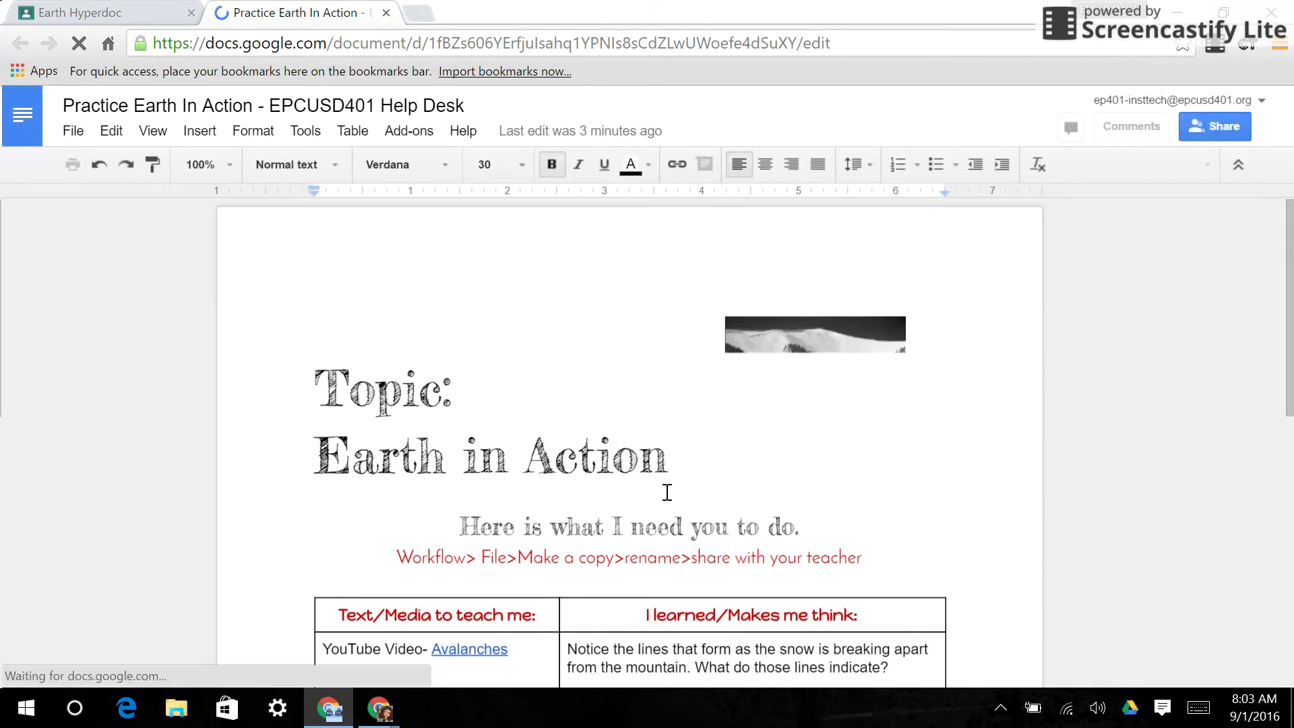
- Add dots after the 'I think those lines' and 'I think I would have' answers, then close the doc
{"action": "scroll", "coordinate": [668, 492], "scroll_direction": "down", "scroll_amount": 10}
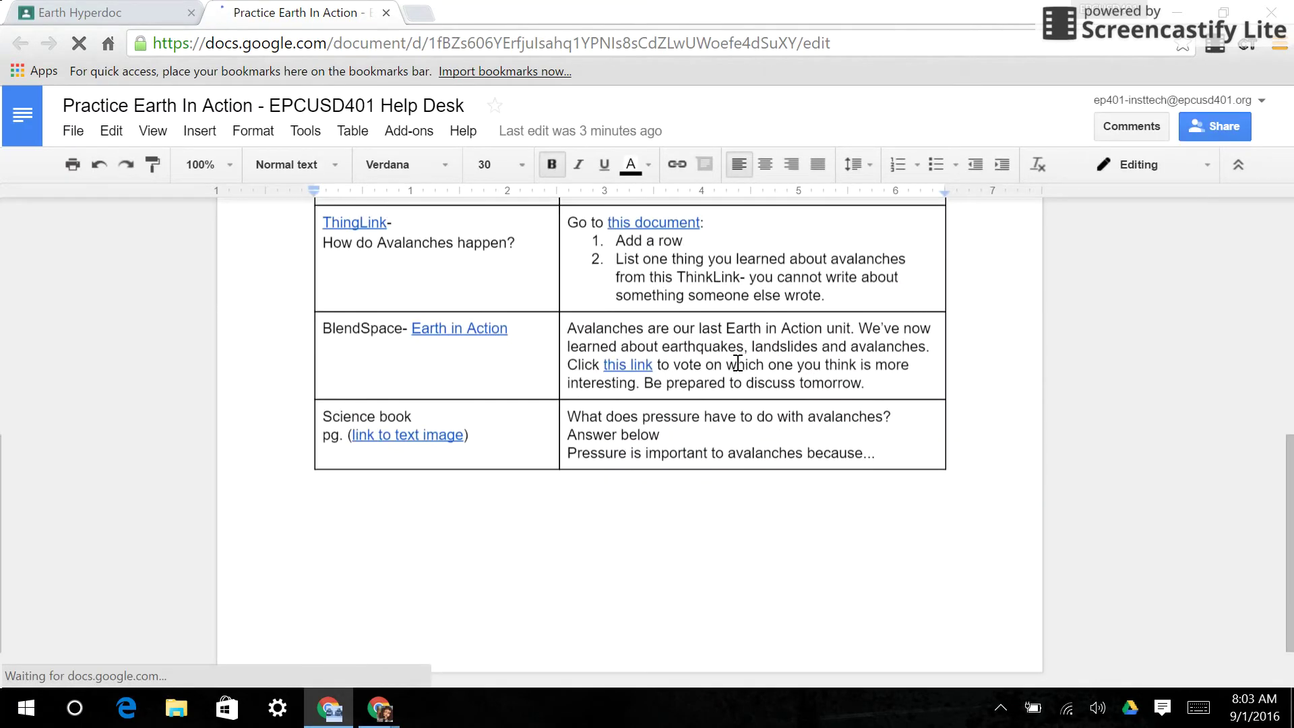
{"action": "scroll", "coordinate": [738, 364], "scroll_direction": "up", "scroll_amount": 6}
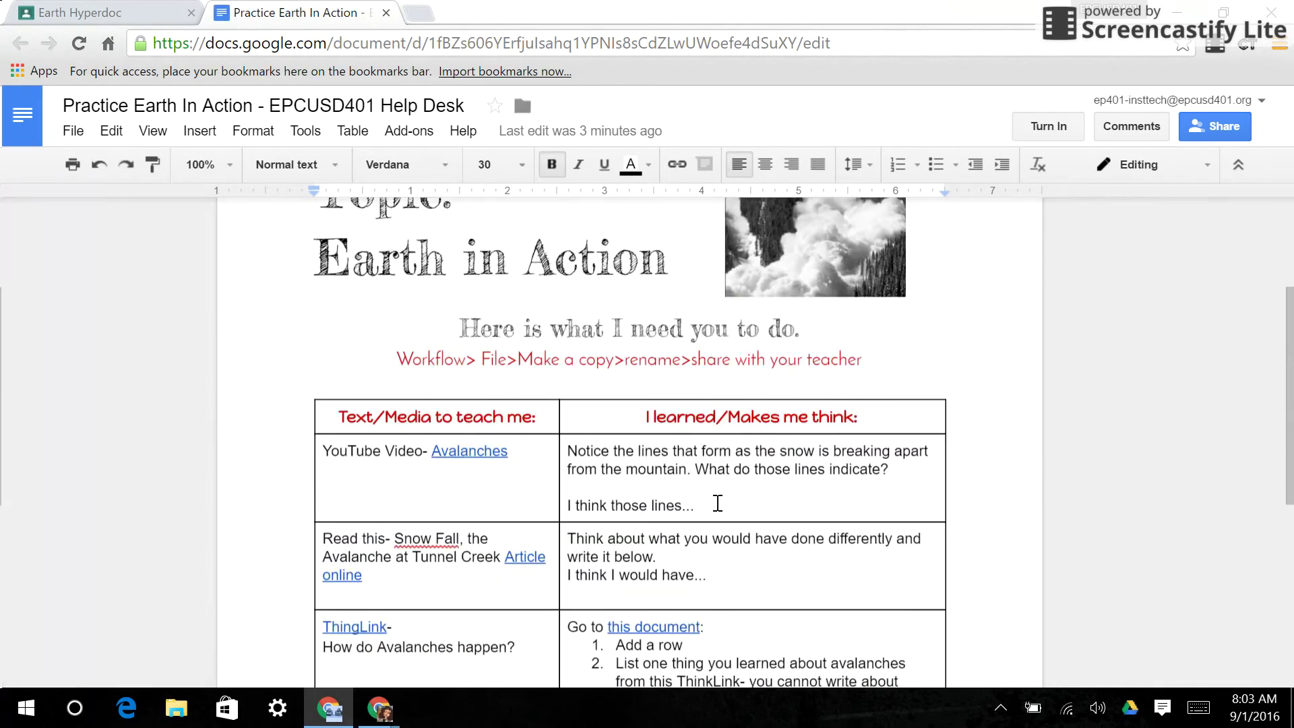
{"action": "left_click", "coordinate": [718, 504]}
{"action": "type", "text": "...."}
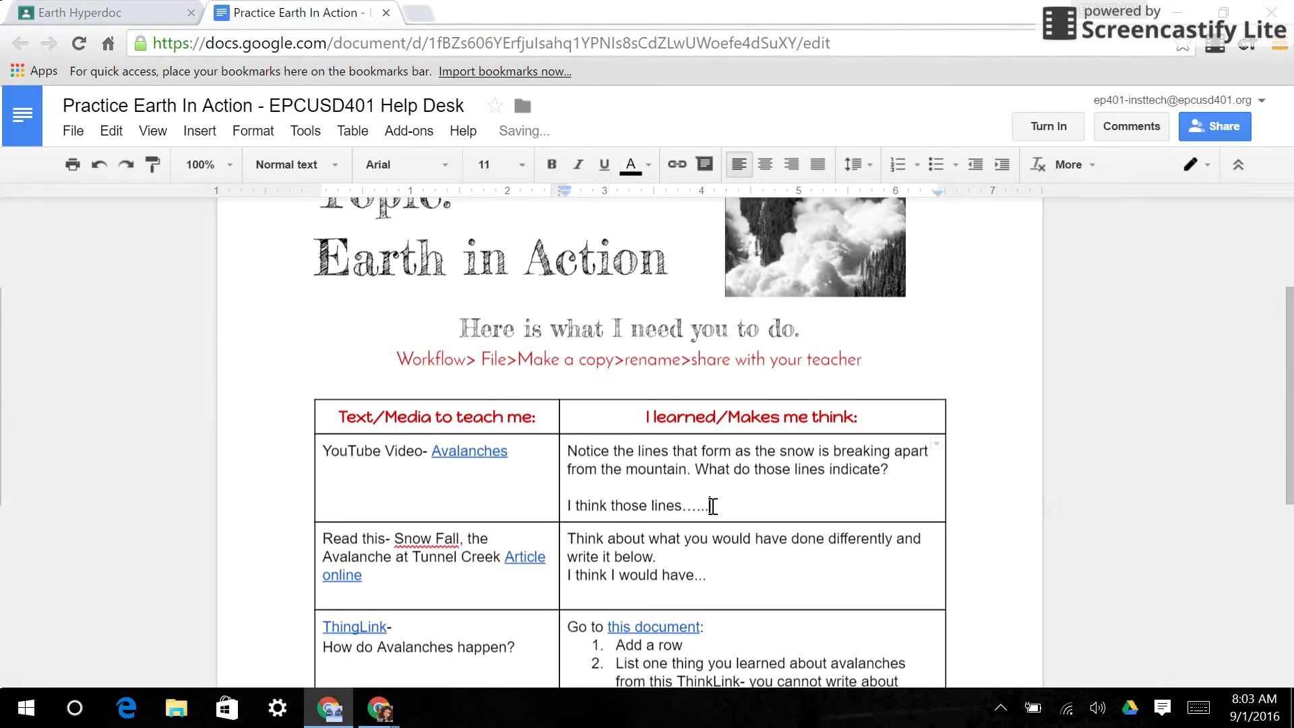
{"action": "scroll", "coordinate": [714, 499], "scroll_direction": "down", "scroll_amount": 5}
{"action": "left_click", "coordinate": [735, 286]}
{"action": "type", "text": "....."}
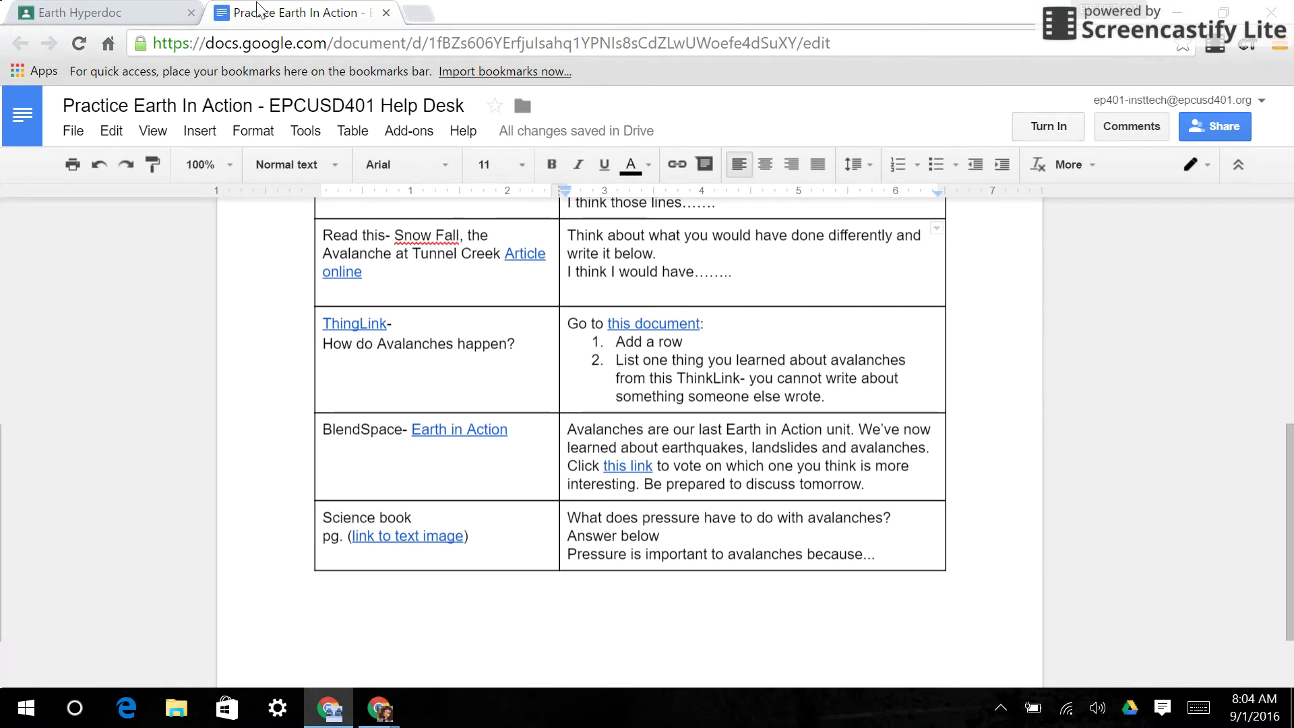
{"action": "left_click", "coordinate": [386, 13]}
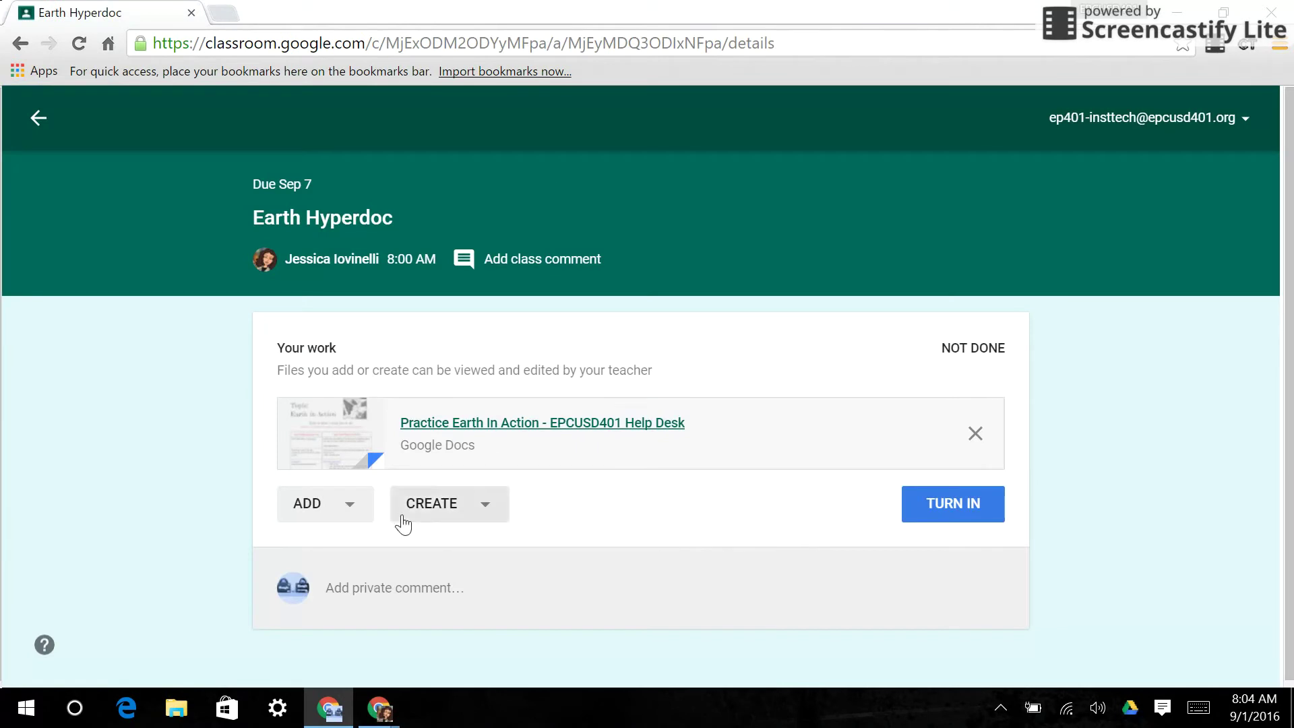
- Browse the Add and Create attachment menus on Earth Hyperdoc without adding anything
{"action": "left_click", "coordinate": [350, 516]}
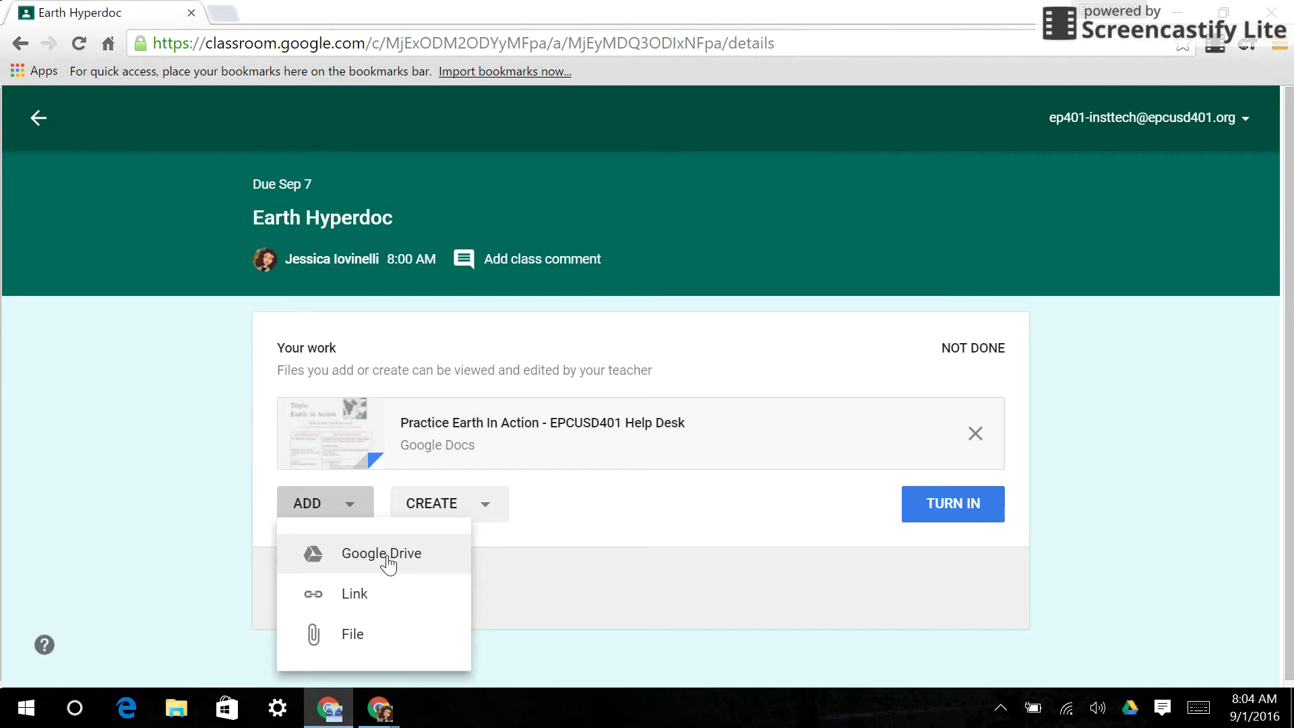
{"action": "left_click", "coordinate": [485, 509]}
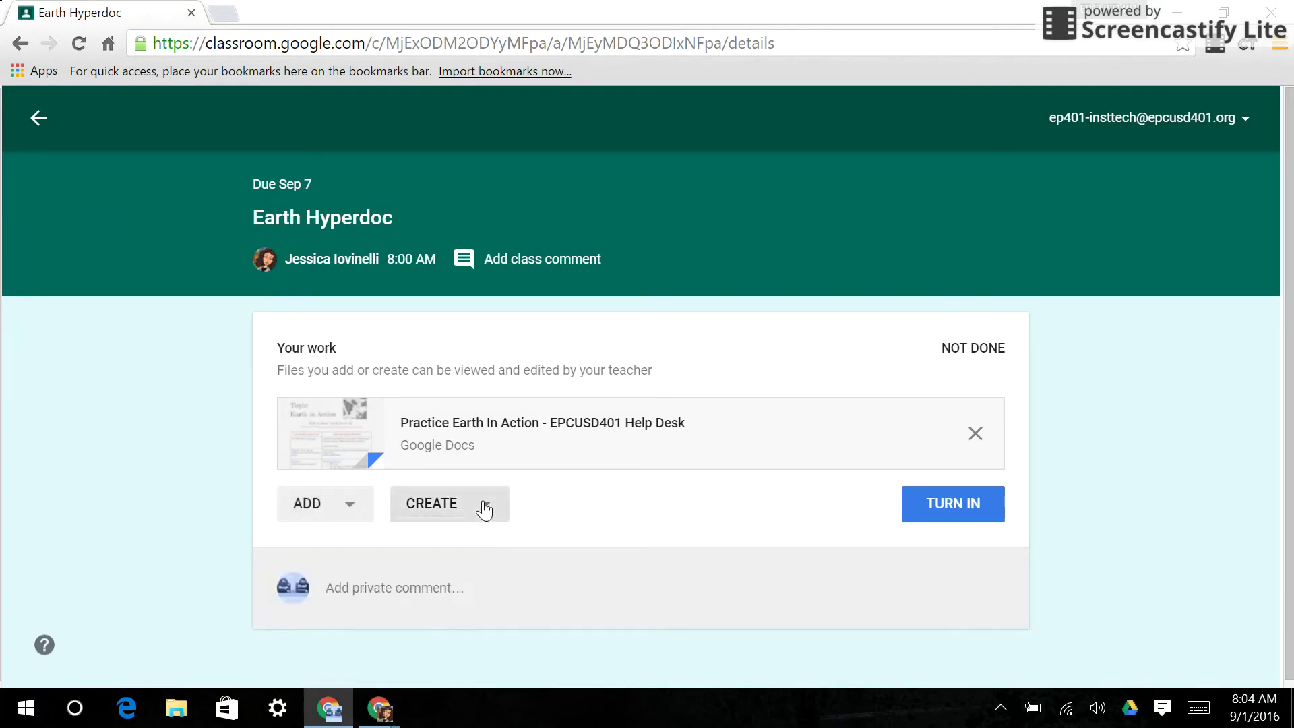
{"action": "left_click", "coordinate": [485, 509]}
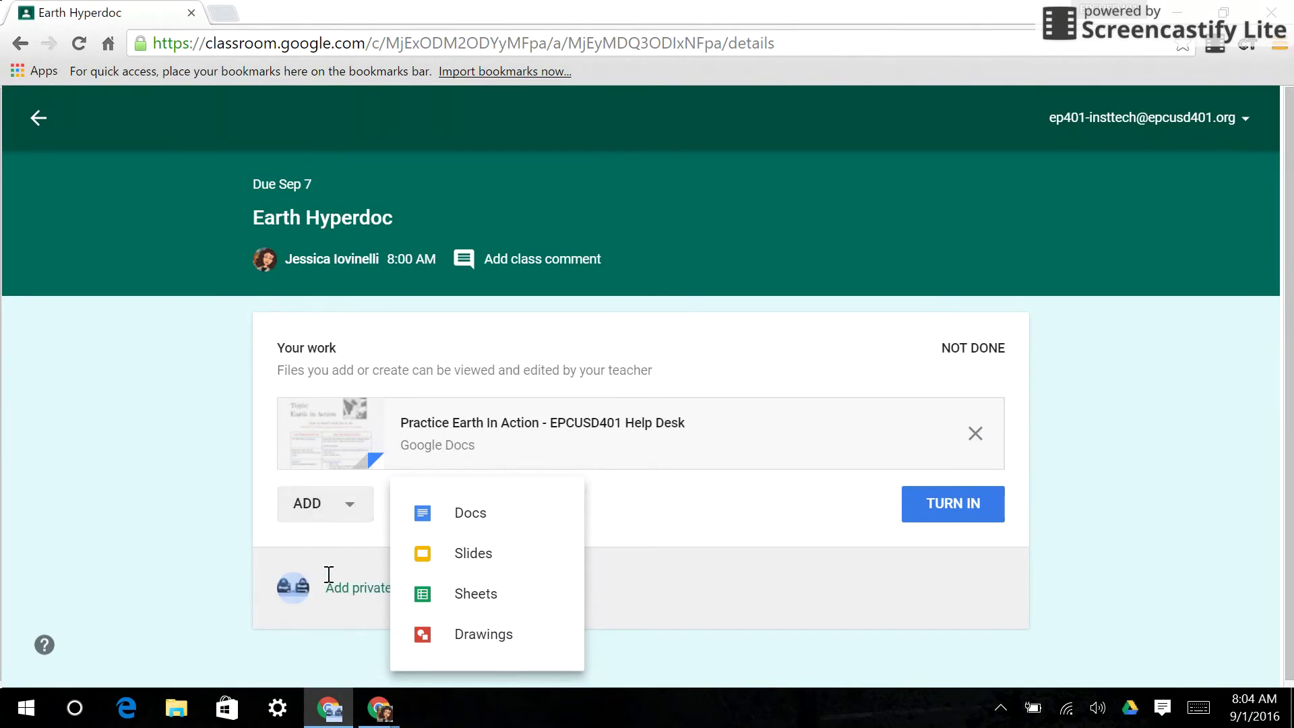
{"action": "left_click", "coordinate": [335, 515]}
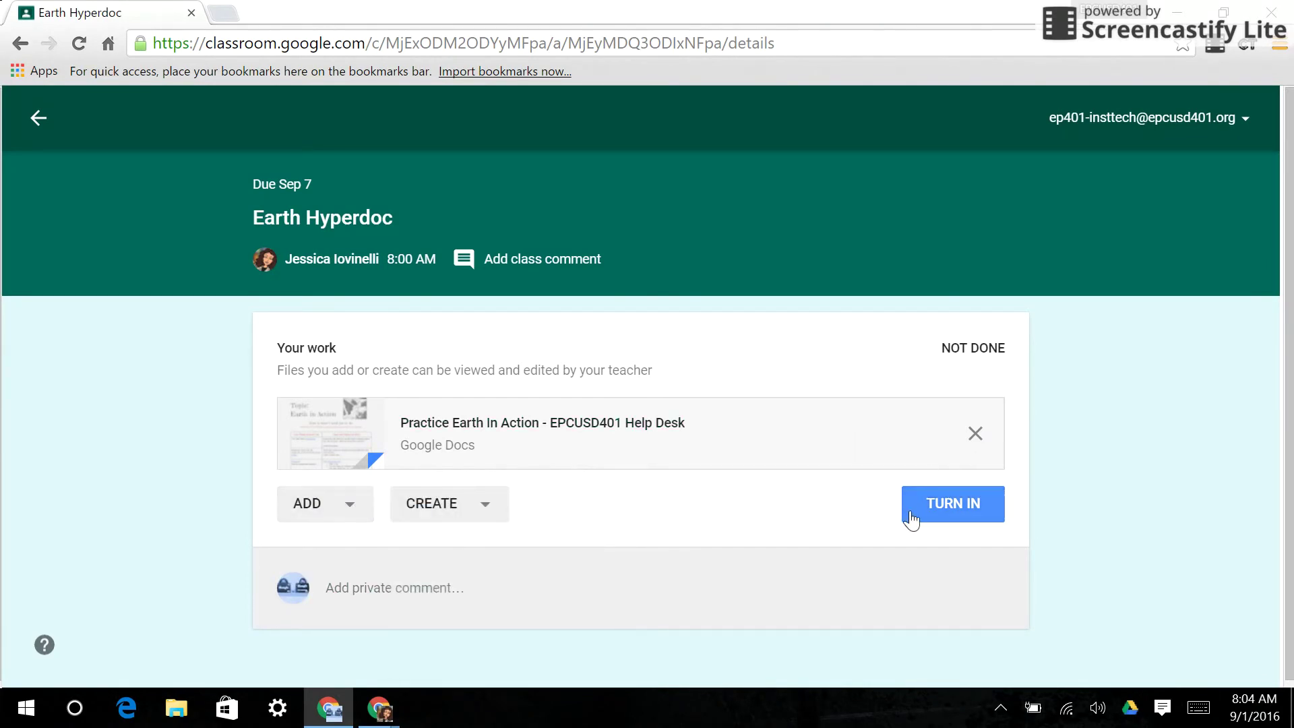
{"action": "left_click", "coordinate": [658, 433]}
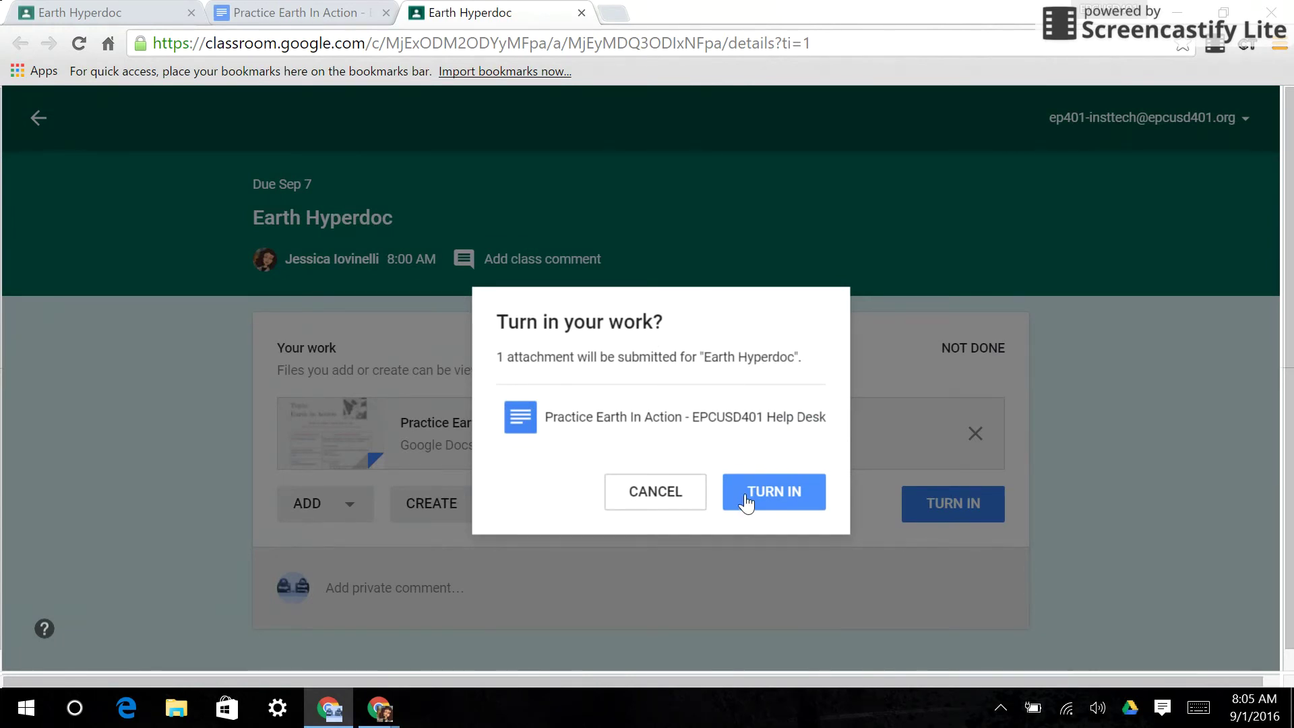
- Confirm turning in Earth Hyperdoc and return to the Test Class Mod 2 stream
{"action": "left_click", "coordinate": [755, 501]}
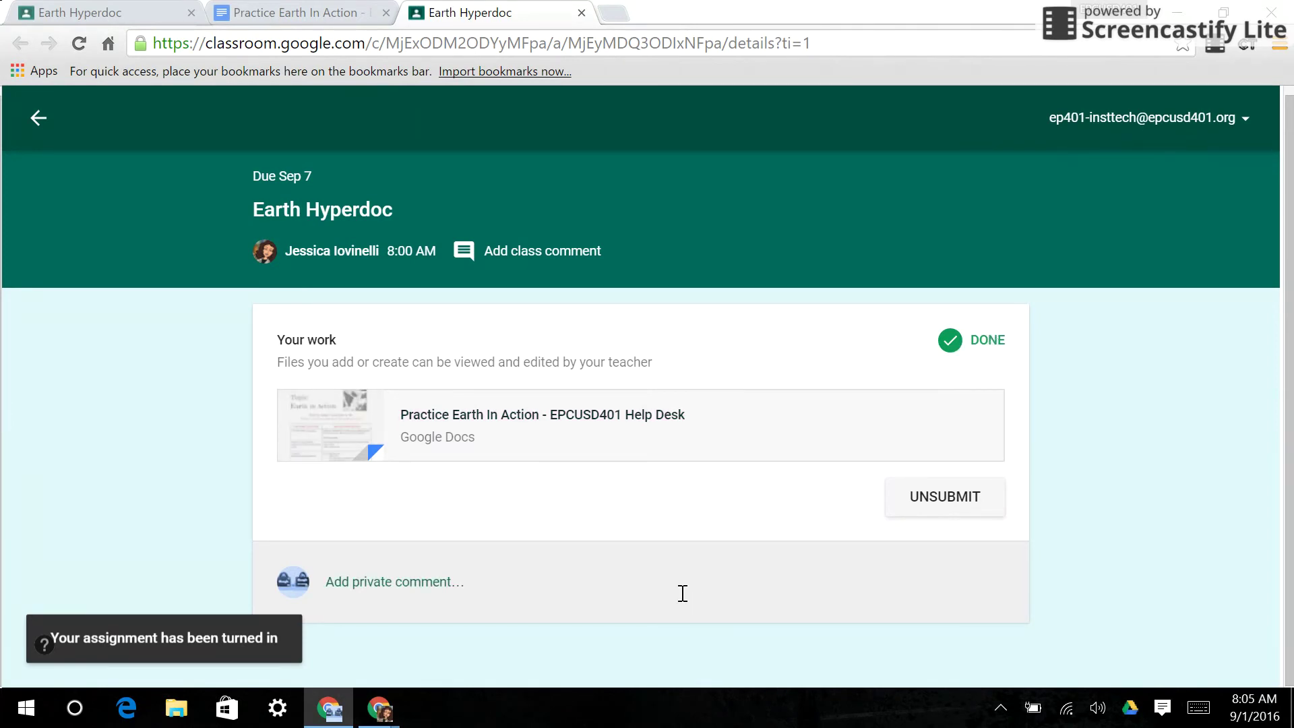
{"action": "left_click", "coordinate": [38, 119]}
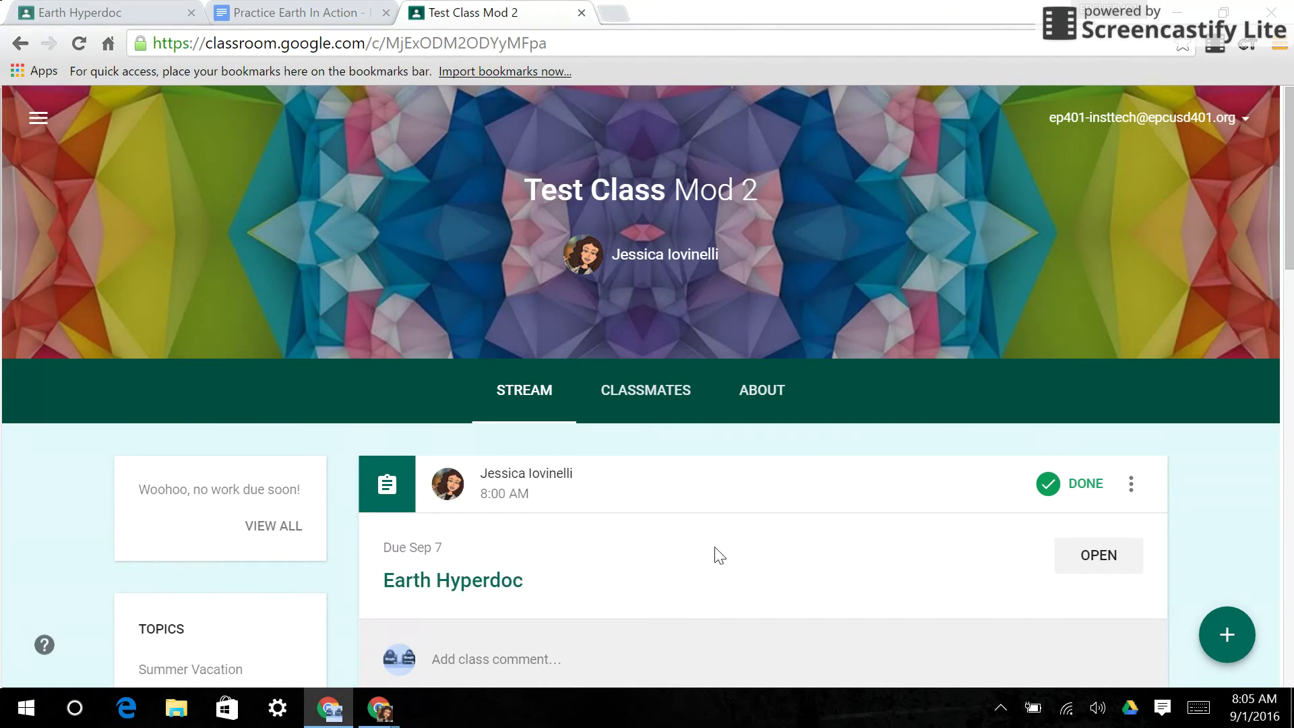
- Open Earth Hyperdoc from the stream and unsubmit it, confirming in the dialog
{"action": "scroll", "coordinate": [719, 507], "scroll_direction": "down", "scroll_amount": 3}
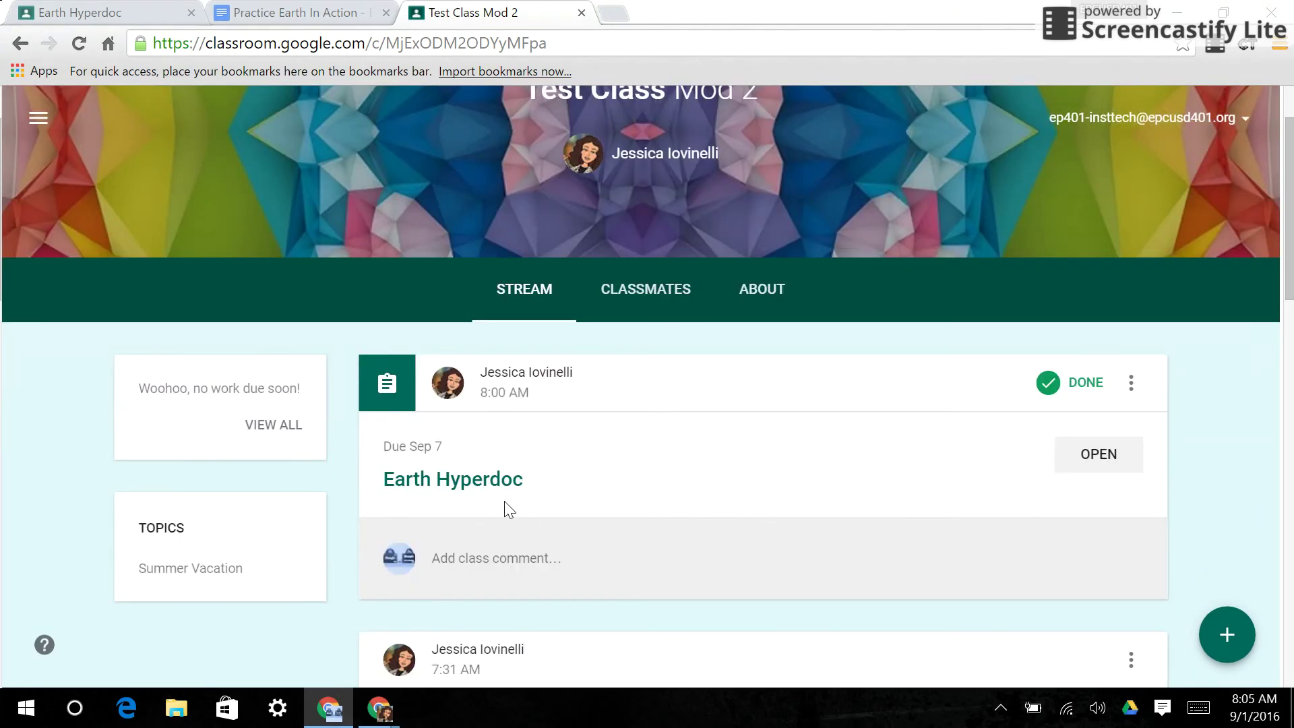
{"action": "left_click", "coordinate": [492, 490]}
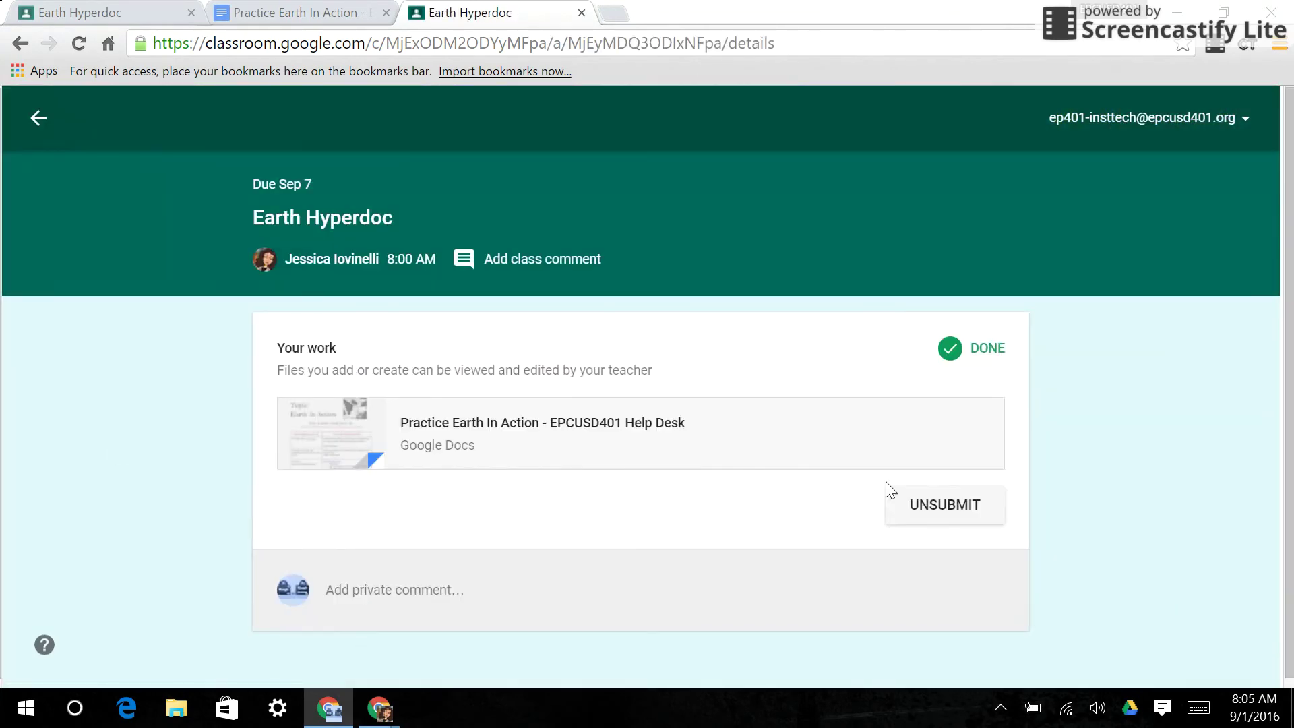
{"action": "left_click", "coordinate": [971, 517]}
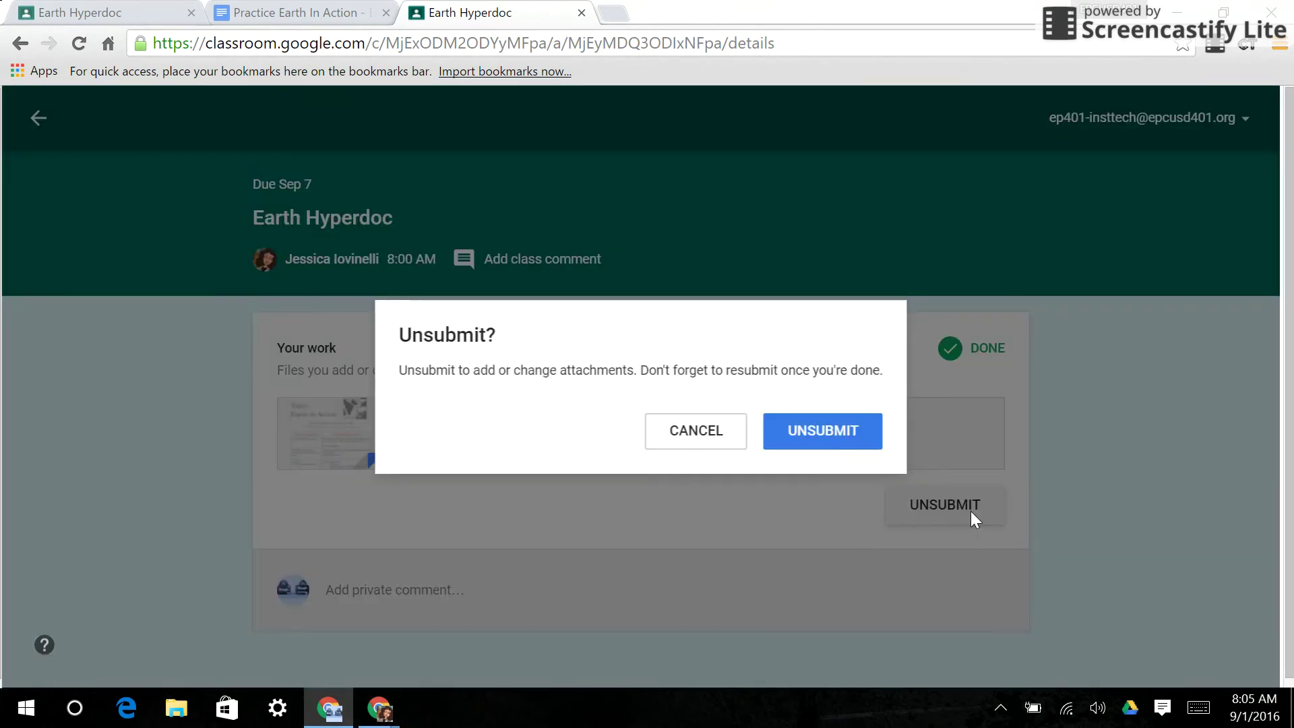
{"action": "left_click", "coordinate": [839, 435]}
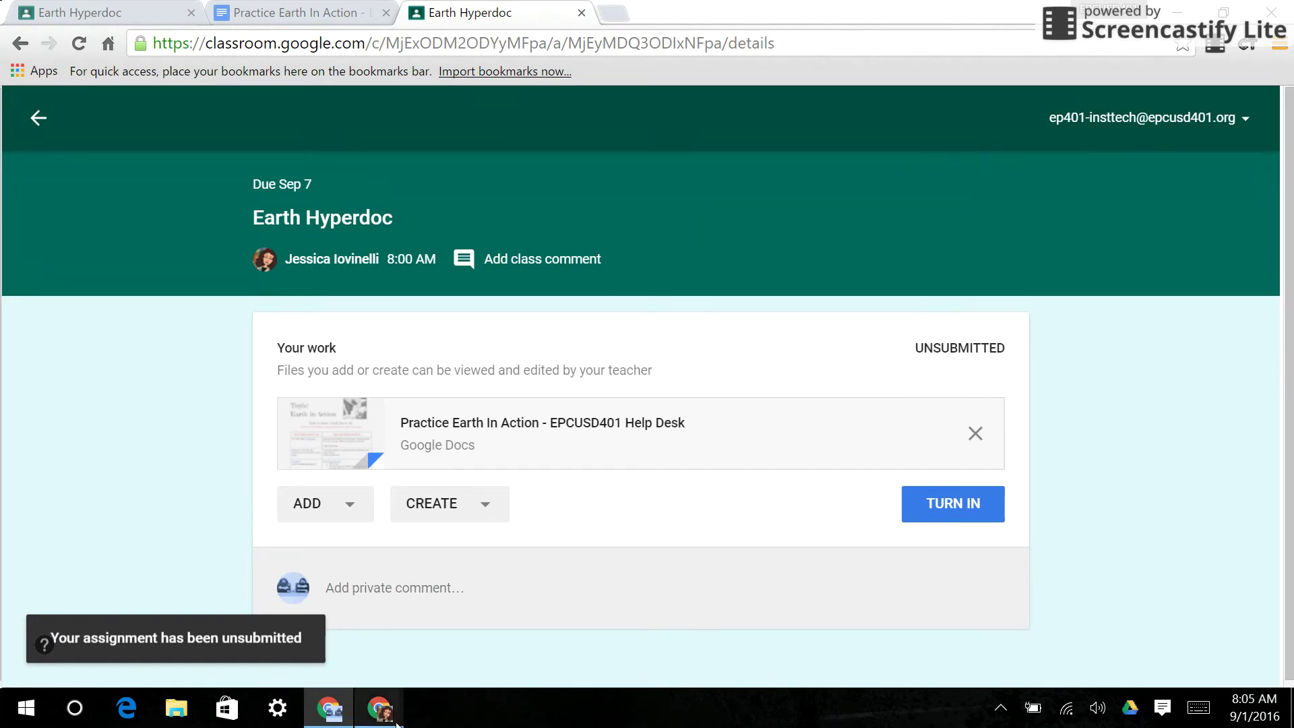
{"action": "mouse_move", "coordinate": [381, 715]}
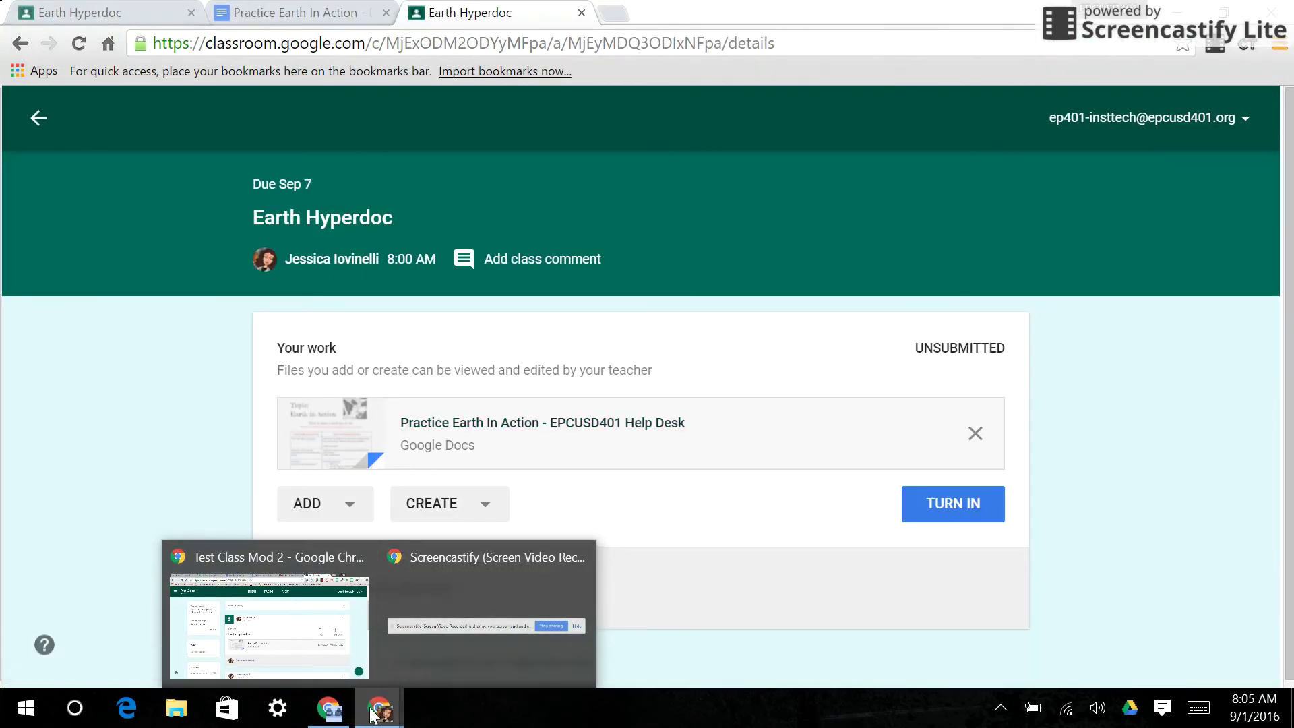
{"action": "left_click", "coordinate": [349, 645]}
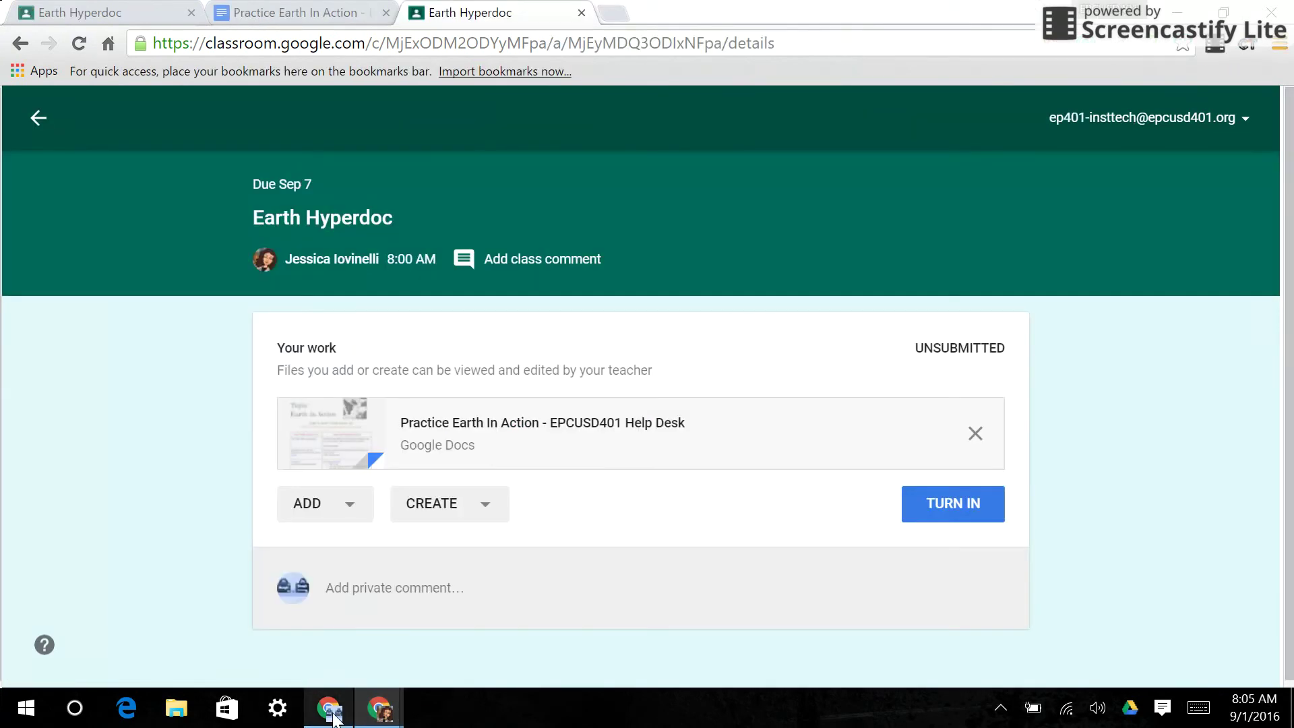
{"action": "left_click", "coordinate": [333, 716]}
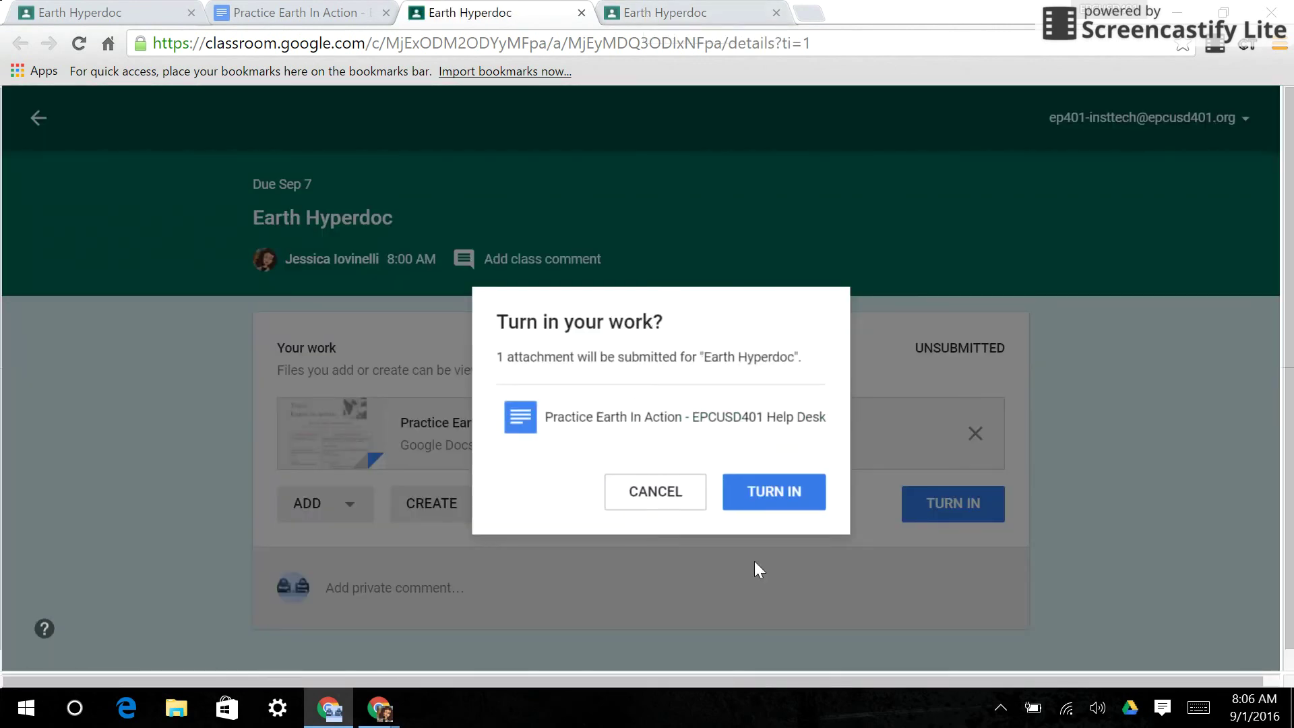
- Confirm Turn in for Earth Hyperdoc in the 'Turn in your work?' dialog
{"action": "left_click", "coordinate": [768, 493]}
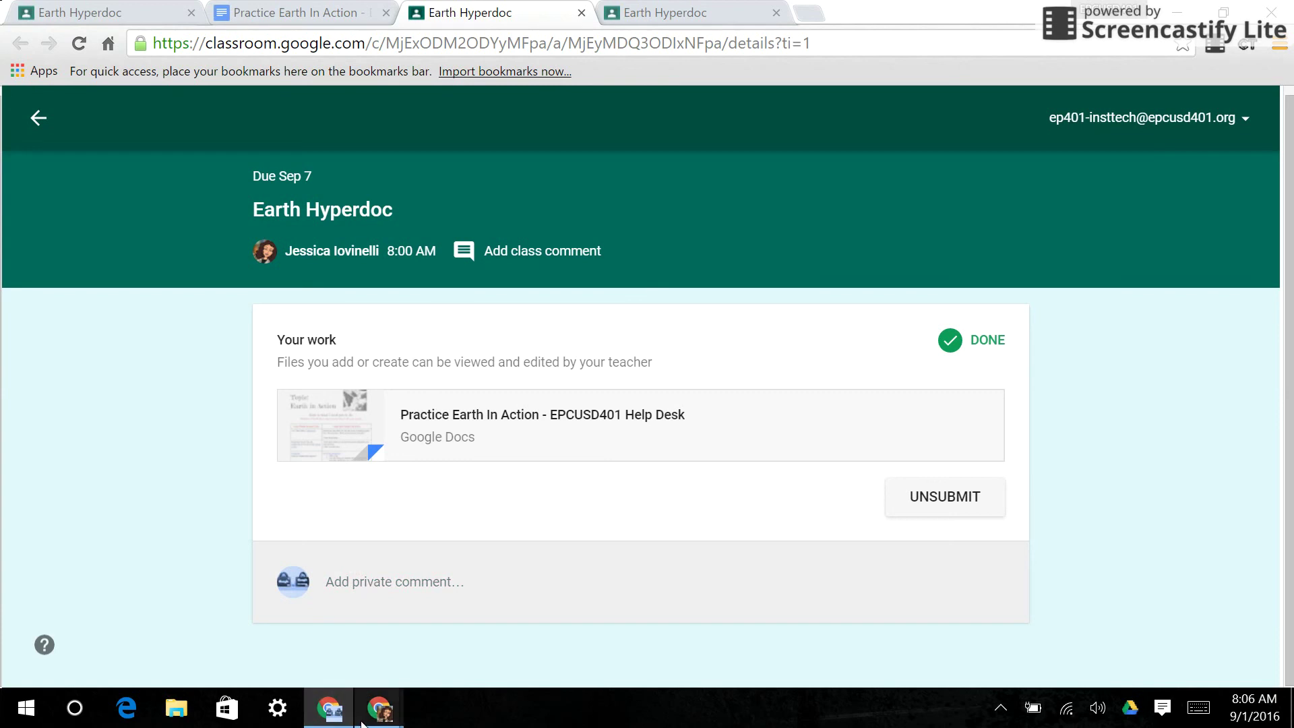
- Check the teacher's Test Class Mod 2 Student Work for Earth Hyperdoc, then switch to the IT Department site
{"action": "mouse_move", "coordinate": [373, 722]}
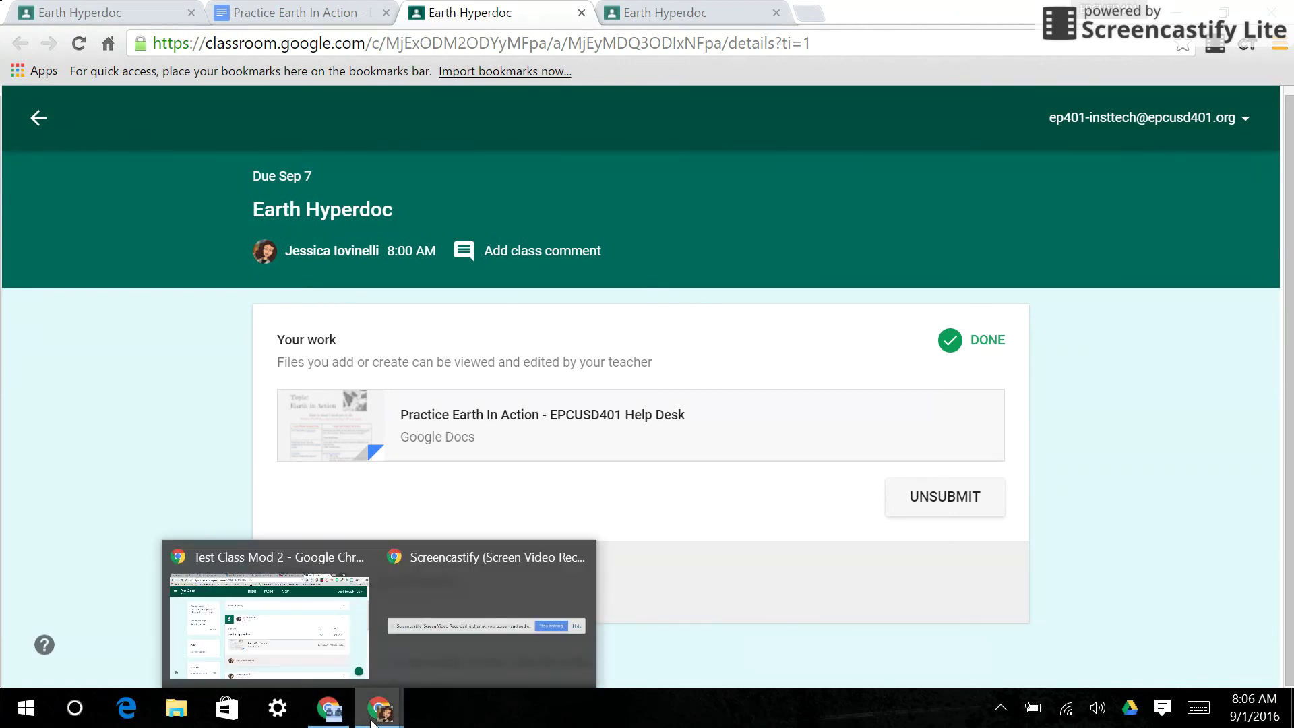
{"action": "left_click", "coordinate": [316, 651]}
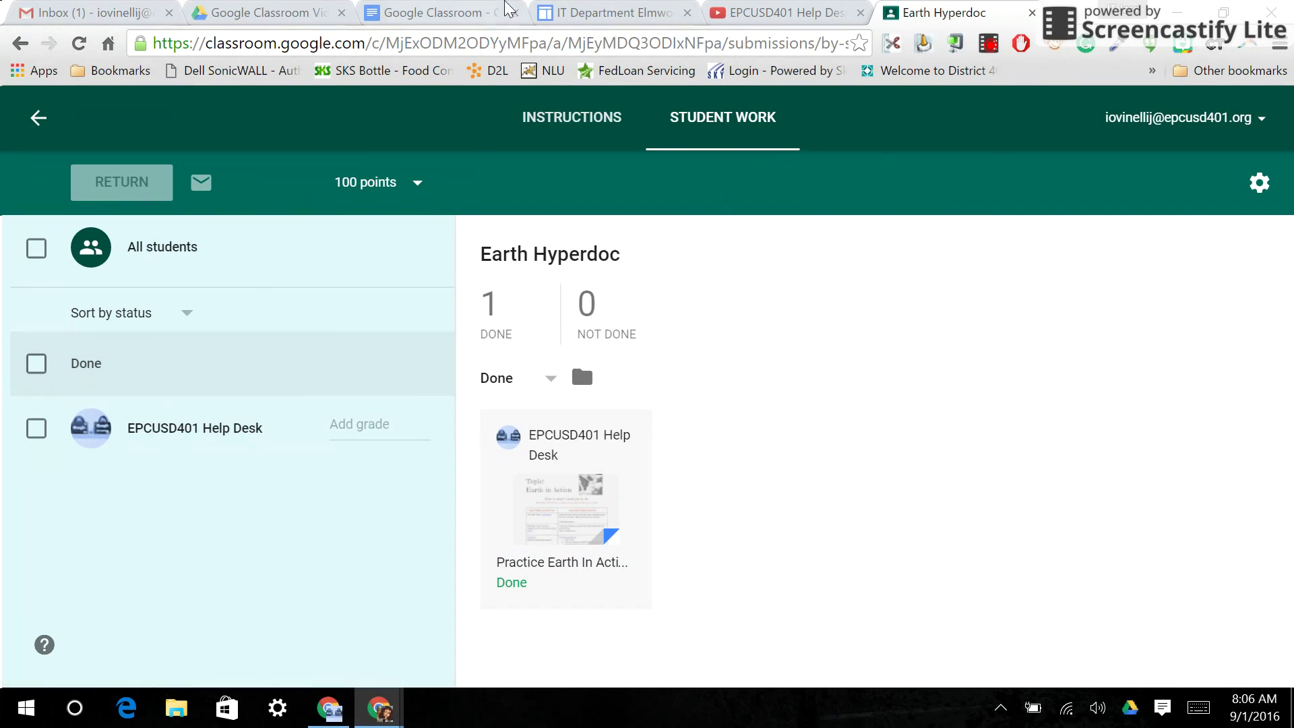
{"action": "left_click", "coordinate": [588, 9]}
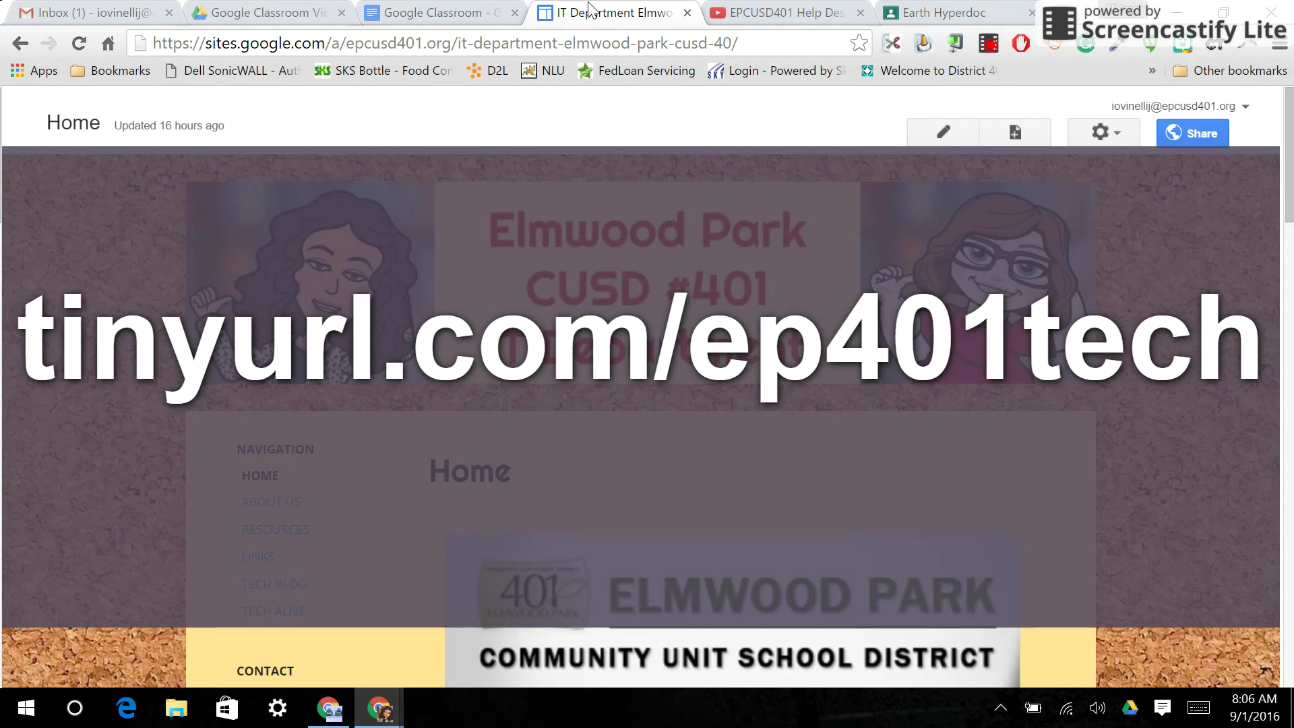
- Switch to the EPCUSD401 Help Desk YouTube channel tab
{"action": "left_click", "coordinate": [798, 13]}
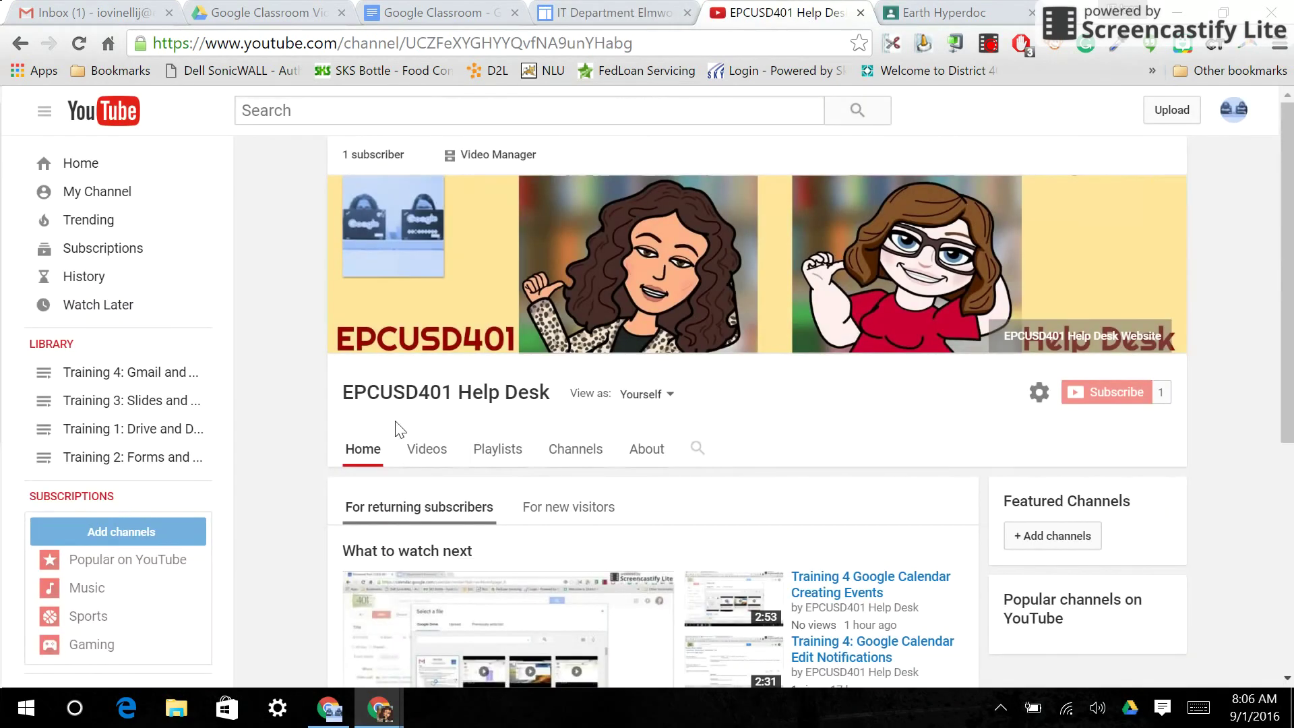